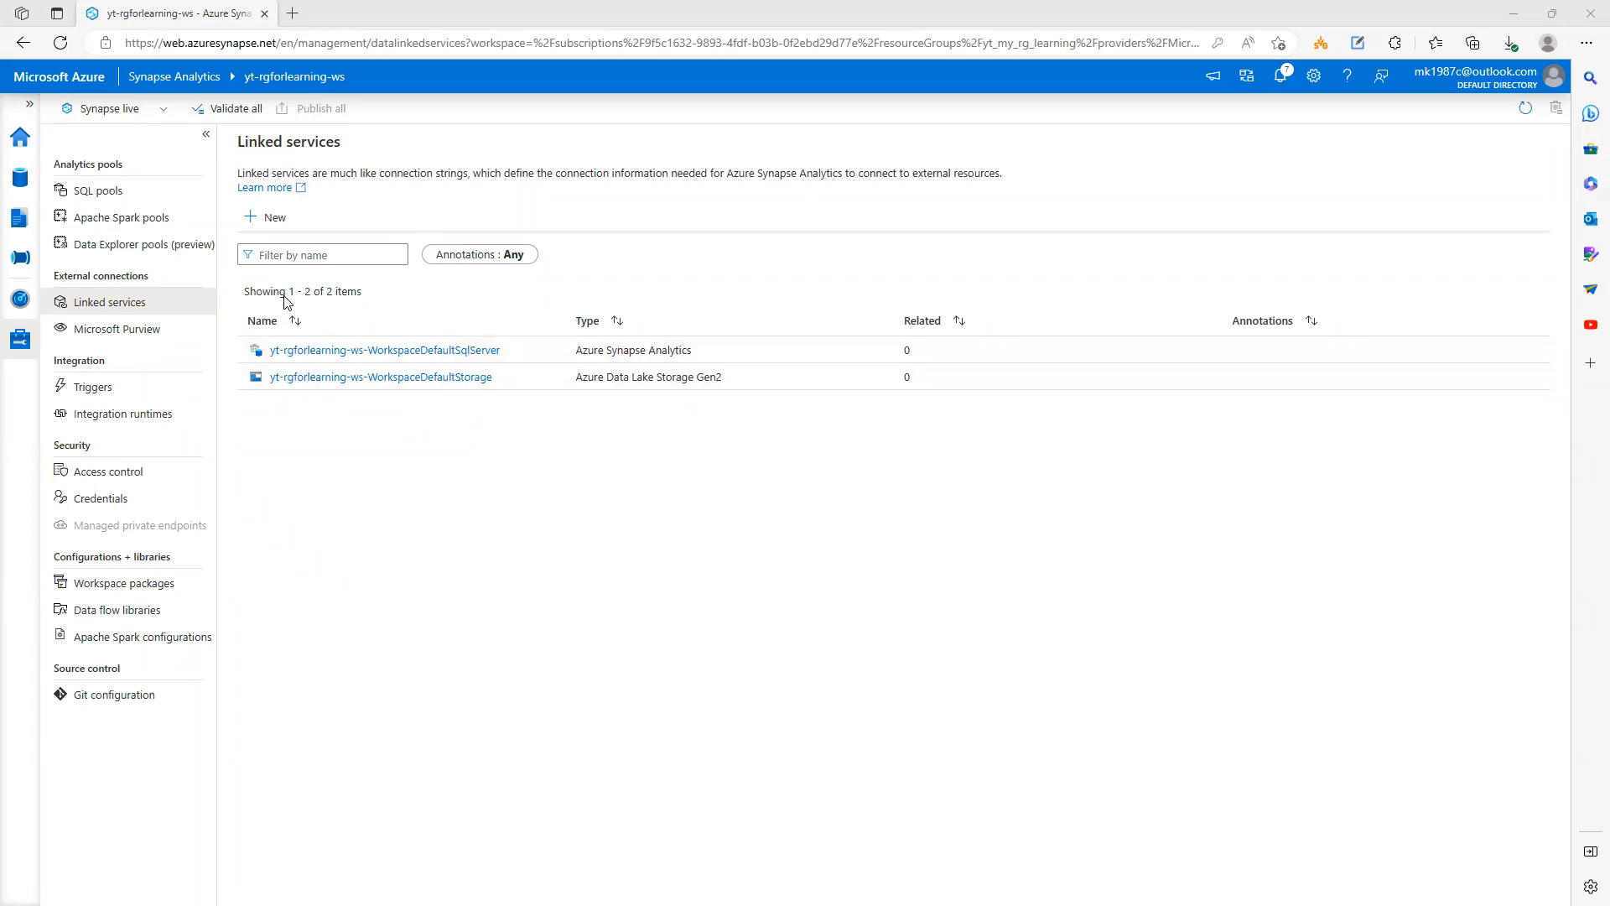
Start a new linked service using the Azure Data Lake Storage Gen2 connector
{"action": "left_click", "coordinate": [274, 220]}
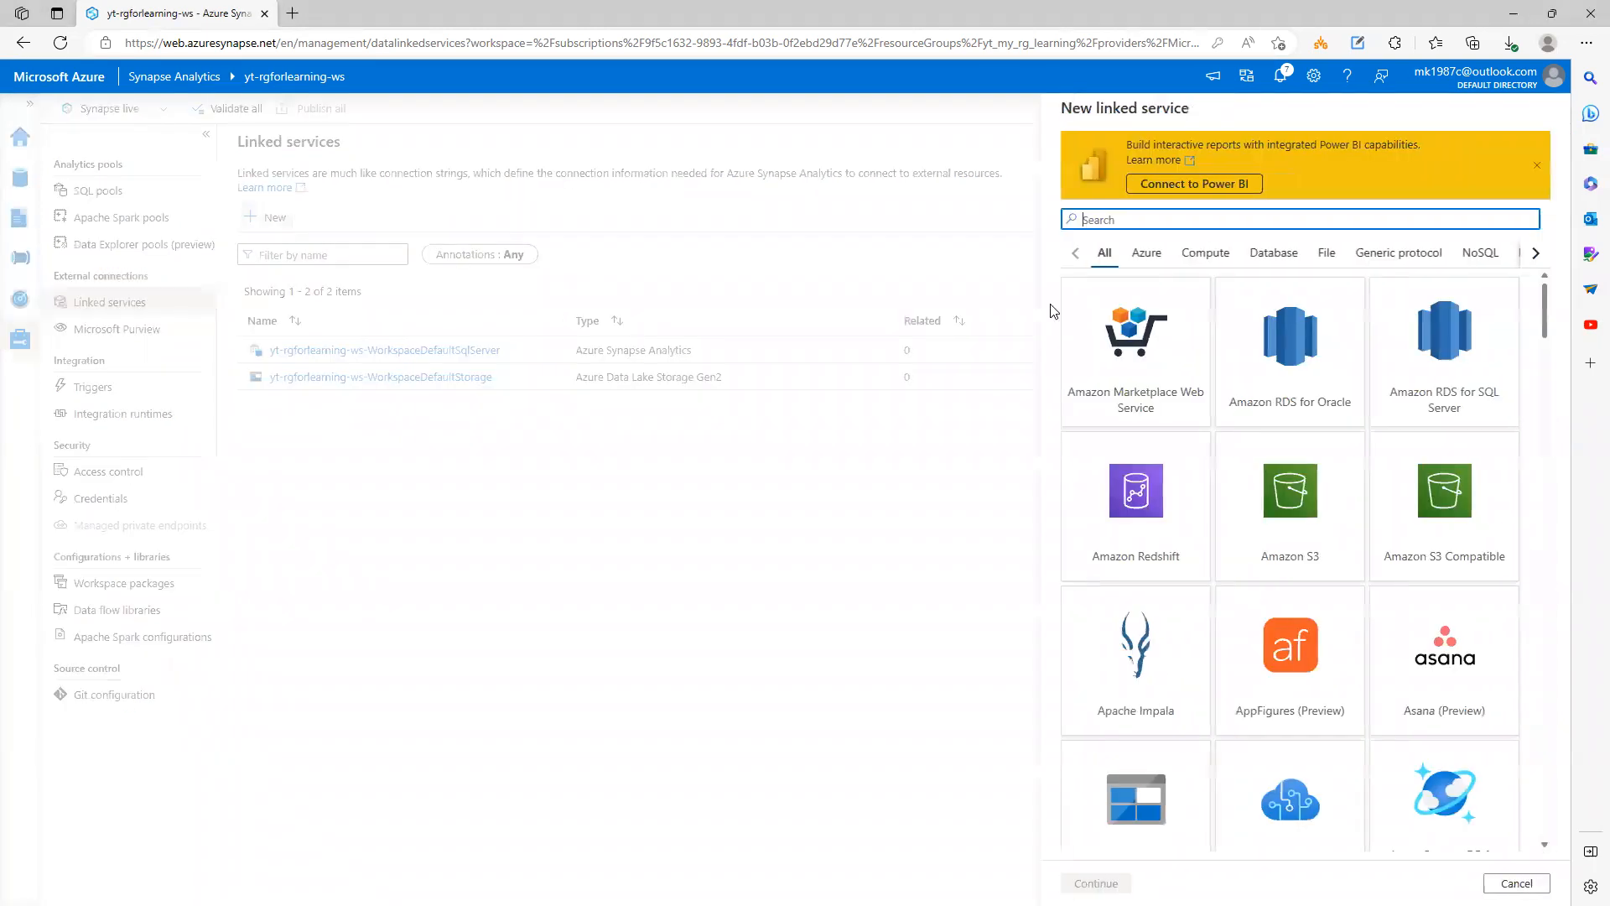
{"action": "left_click", "coordinate": [1142, 220]}
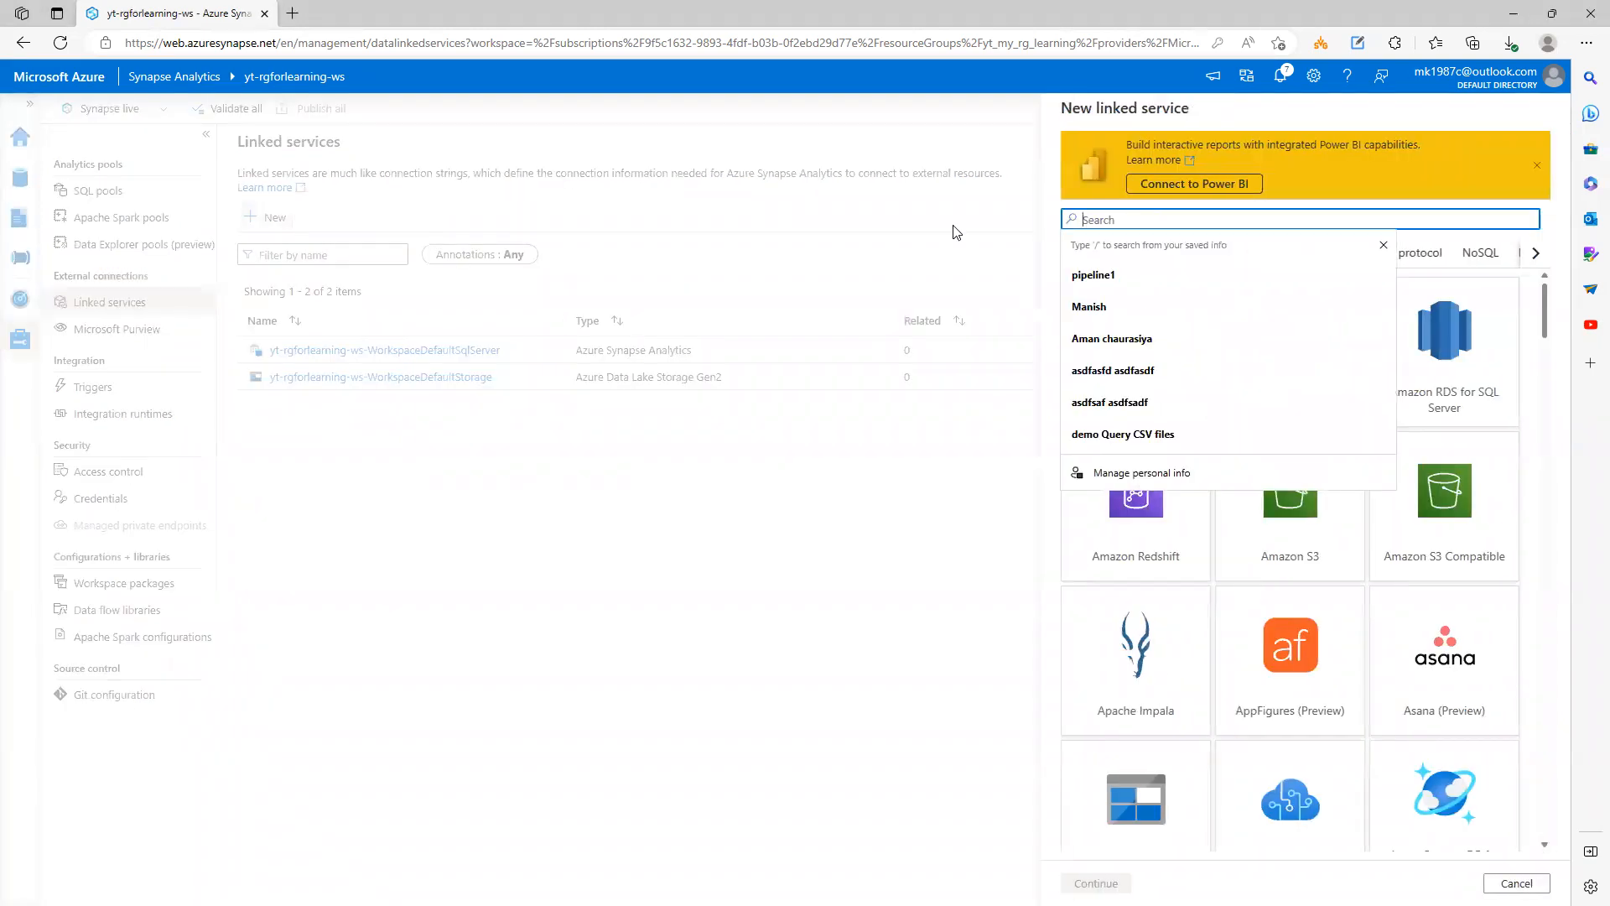
{"action": "left_click", "coordinate": [956, 233]}
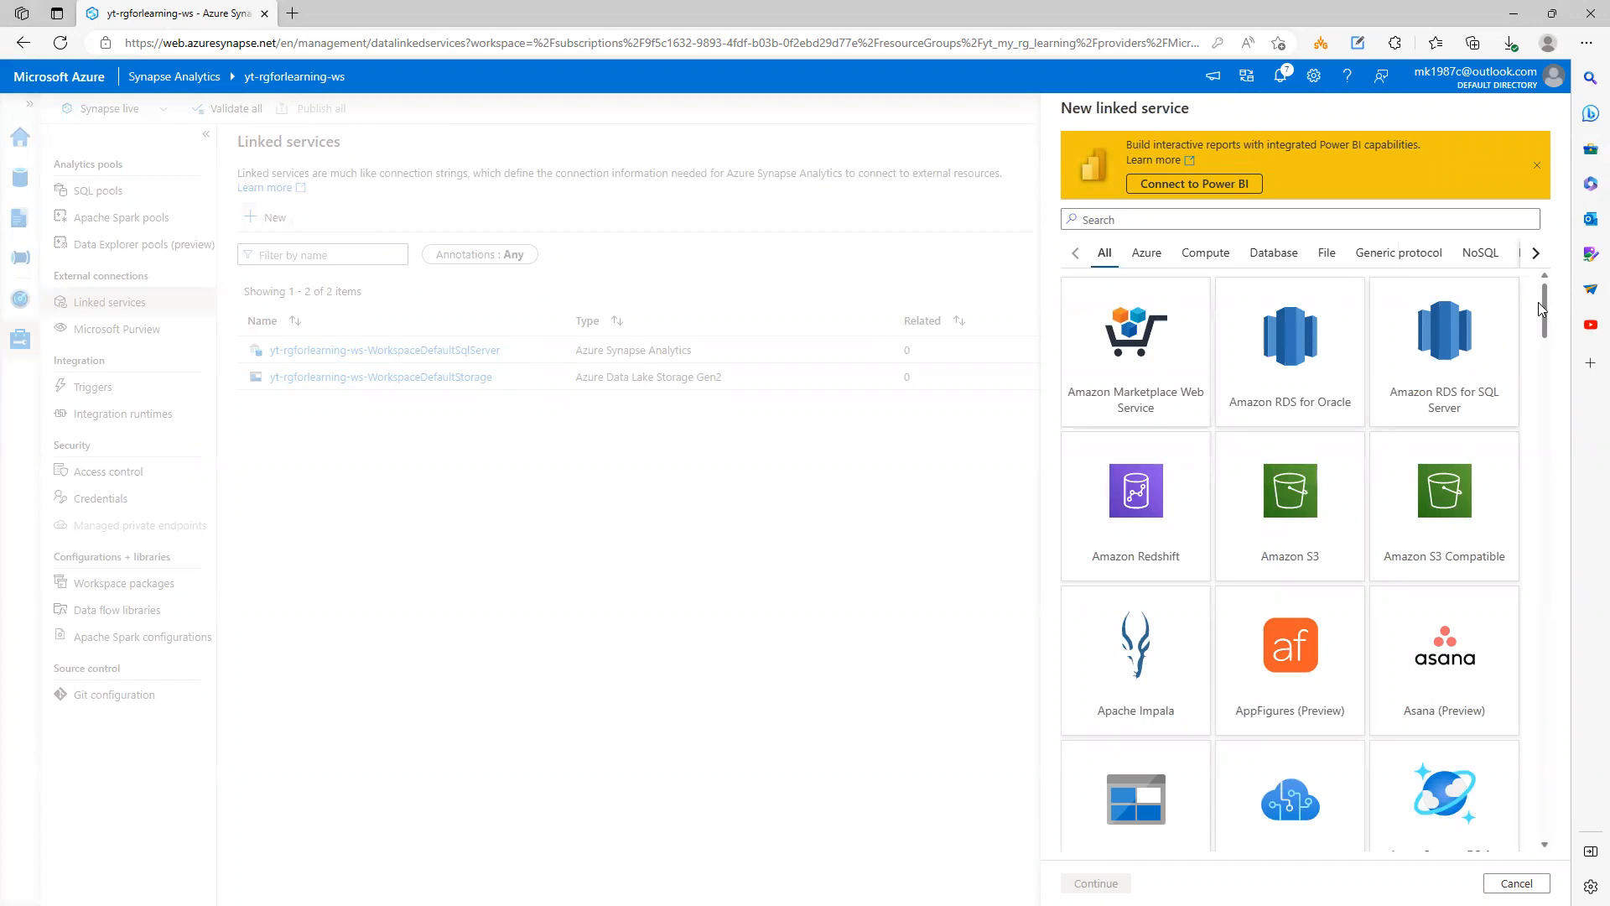
{"action": "left_click_drag", "start_coordinate": [1544, 304], "coordinate": [1554, 342]}
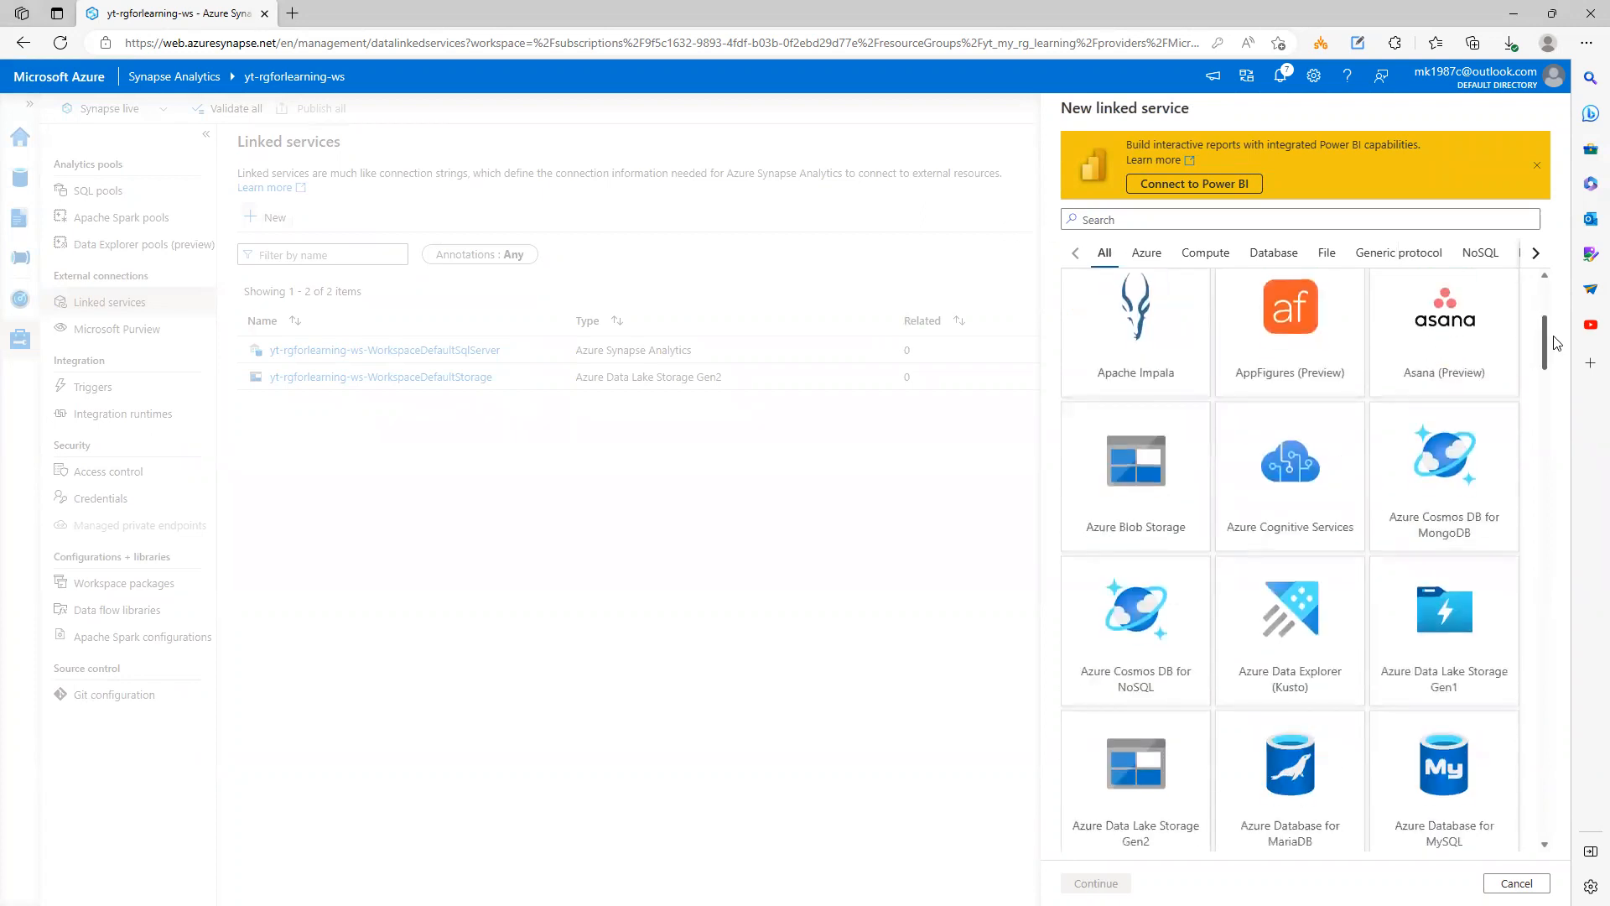
{"action": "scroll", "coordinate": [1156, 518], "scroll_direction": "down", "scroll_amount": 3}
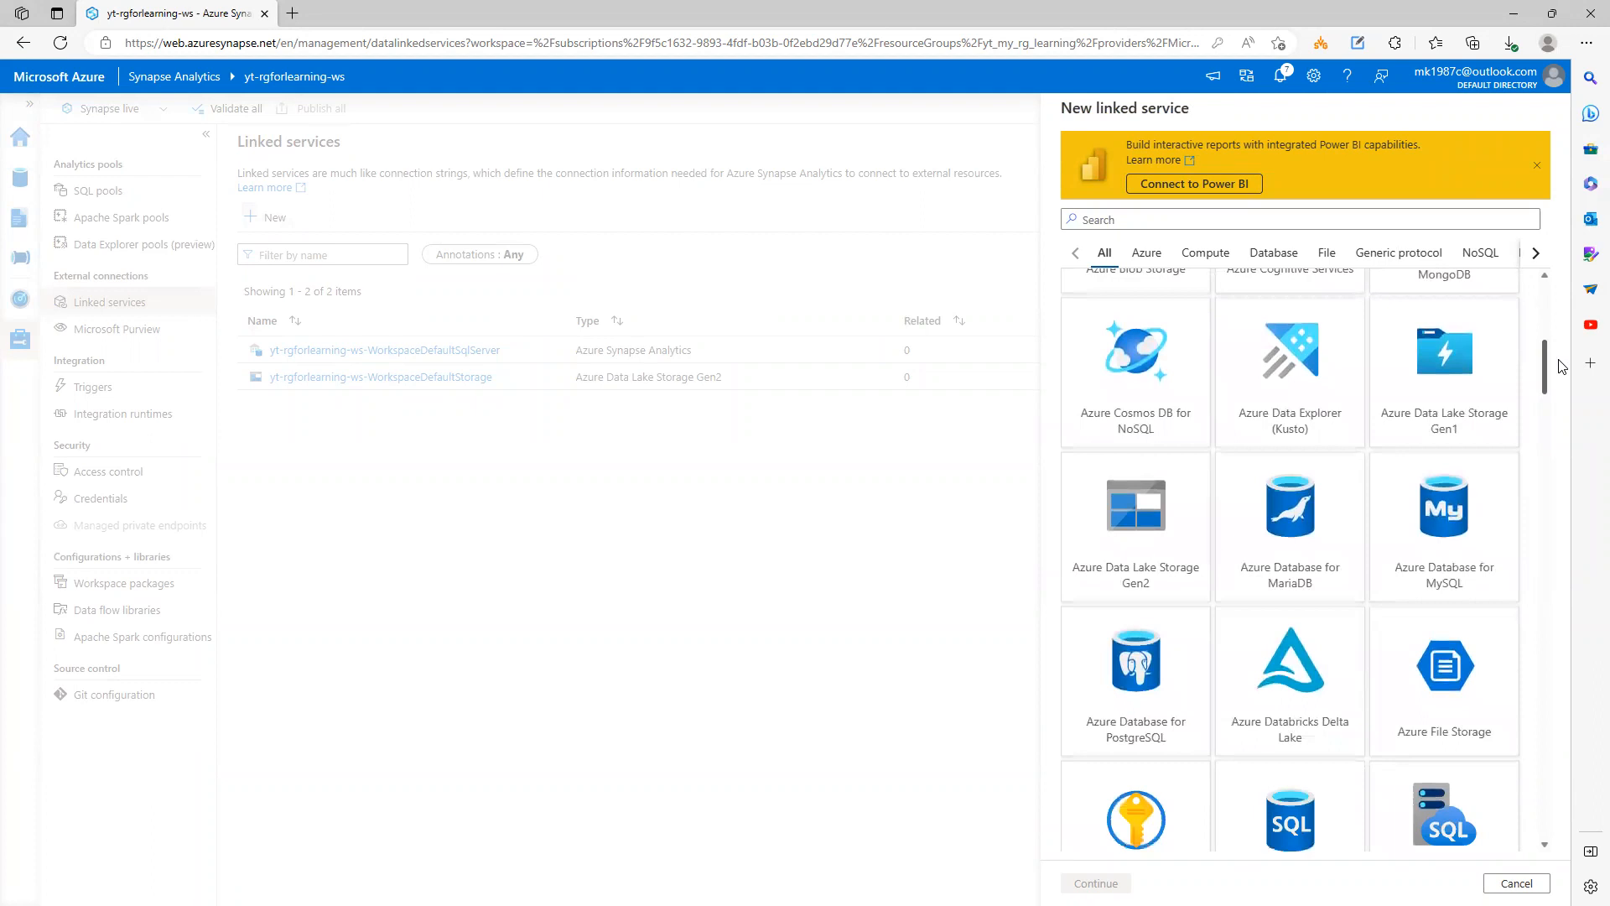
{"action": "left_click", "coordinate": [1156, 518]}
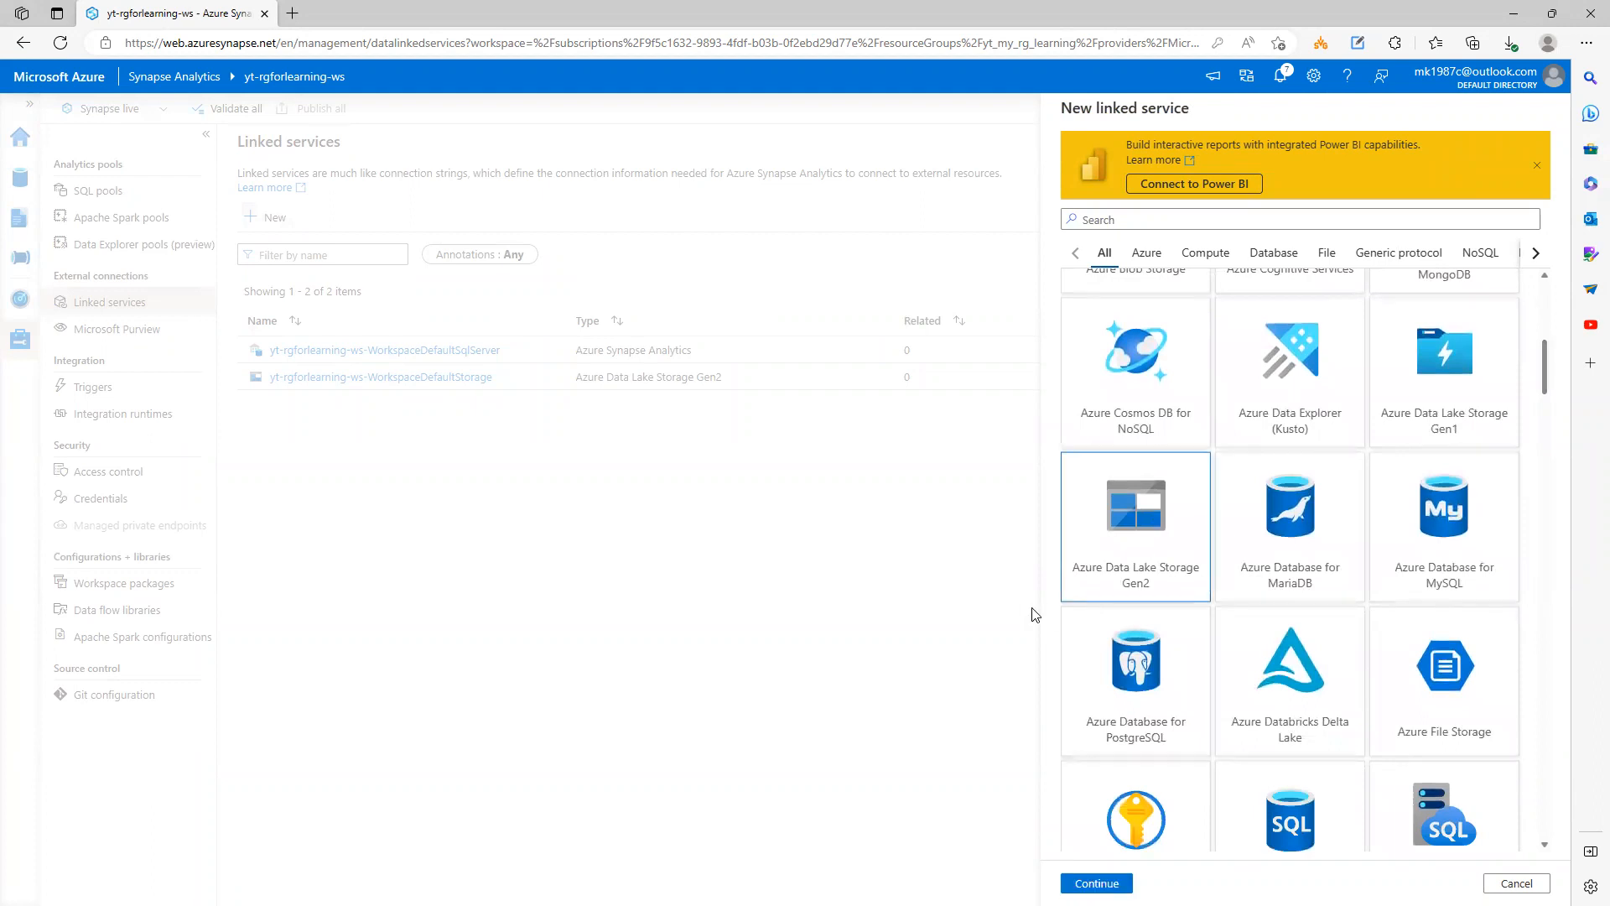
{"action": "left_click", "coordinate": [1082, 880]}
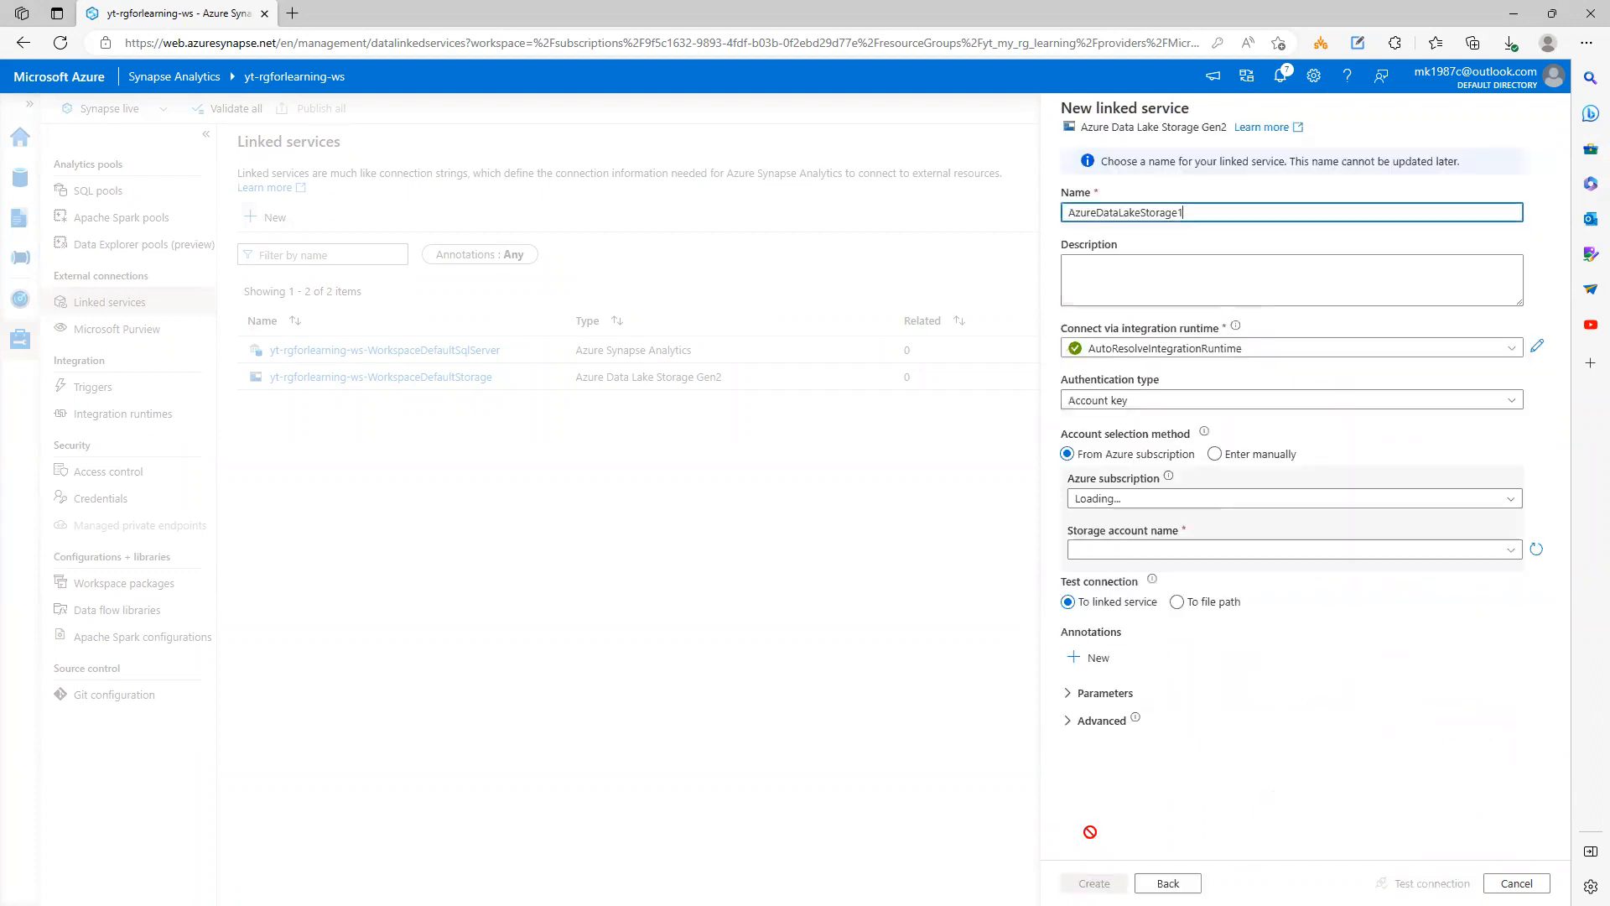
Name the linked service ls_adls_ytdemo and set its authentication type to System Assigned Managed Identity
{"action": "left_click_drag", "start_coordinate": [1220, 210], "coordinate": [992, 234]}
{"action": "key", "text": "BackSpace"}
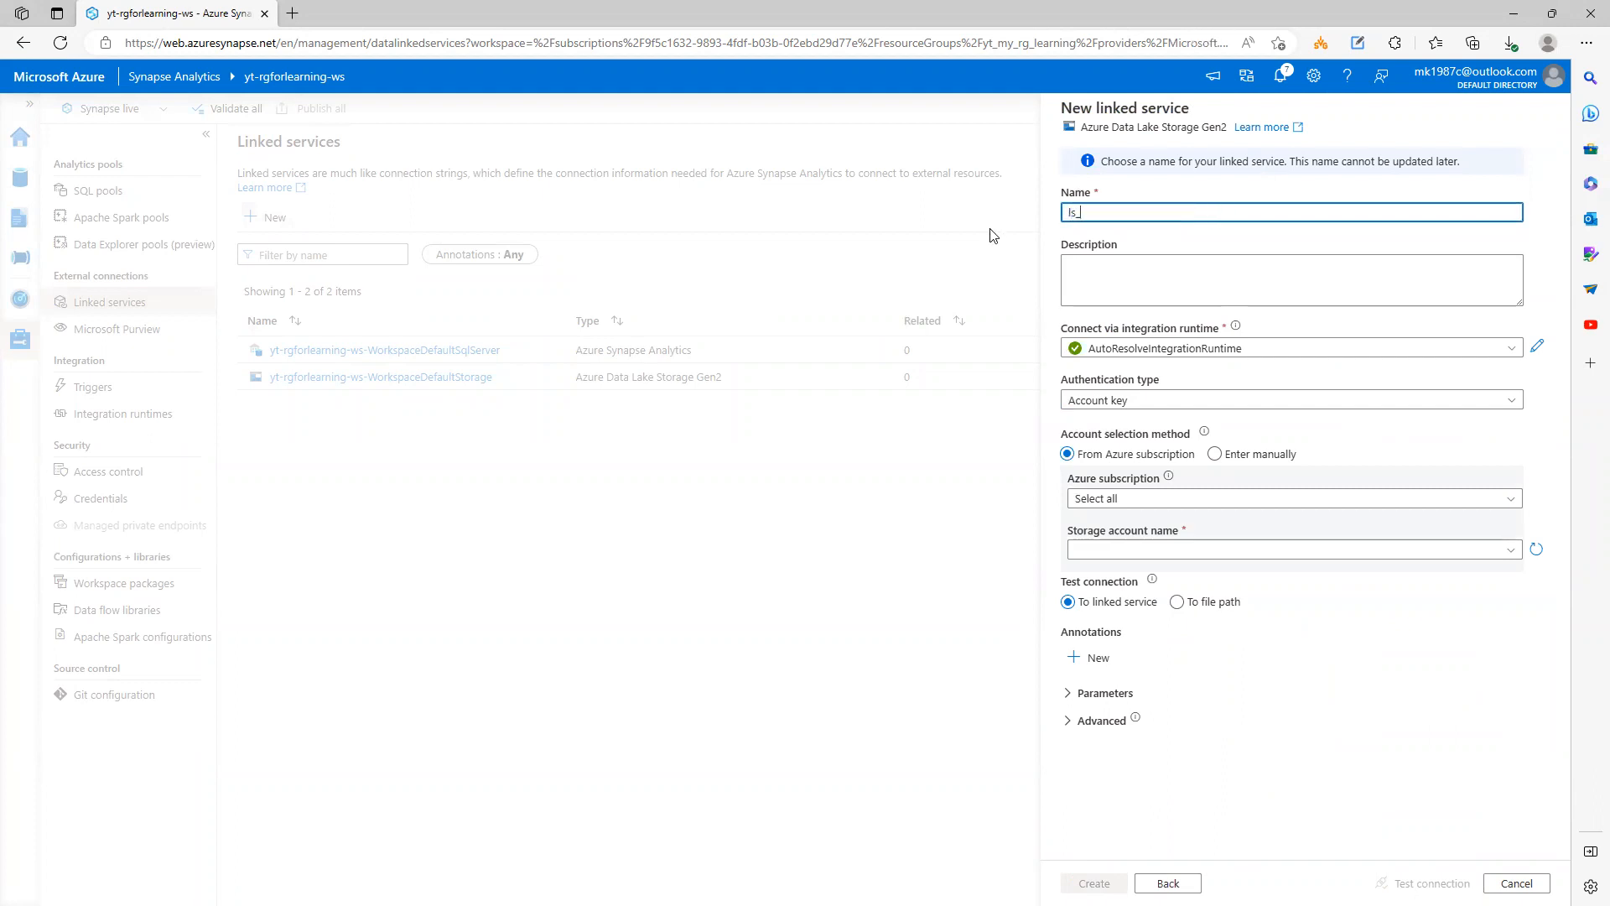
{"action": "type", "text": "ls_adls_ytdemo"}
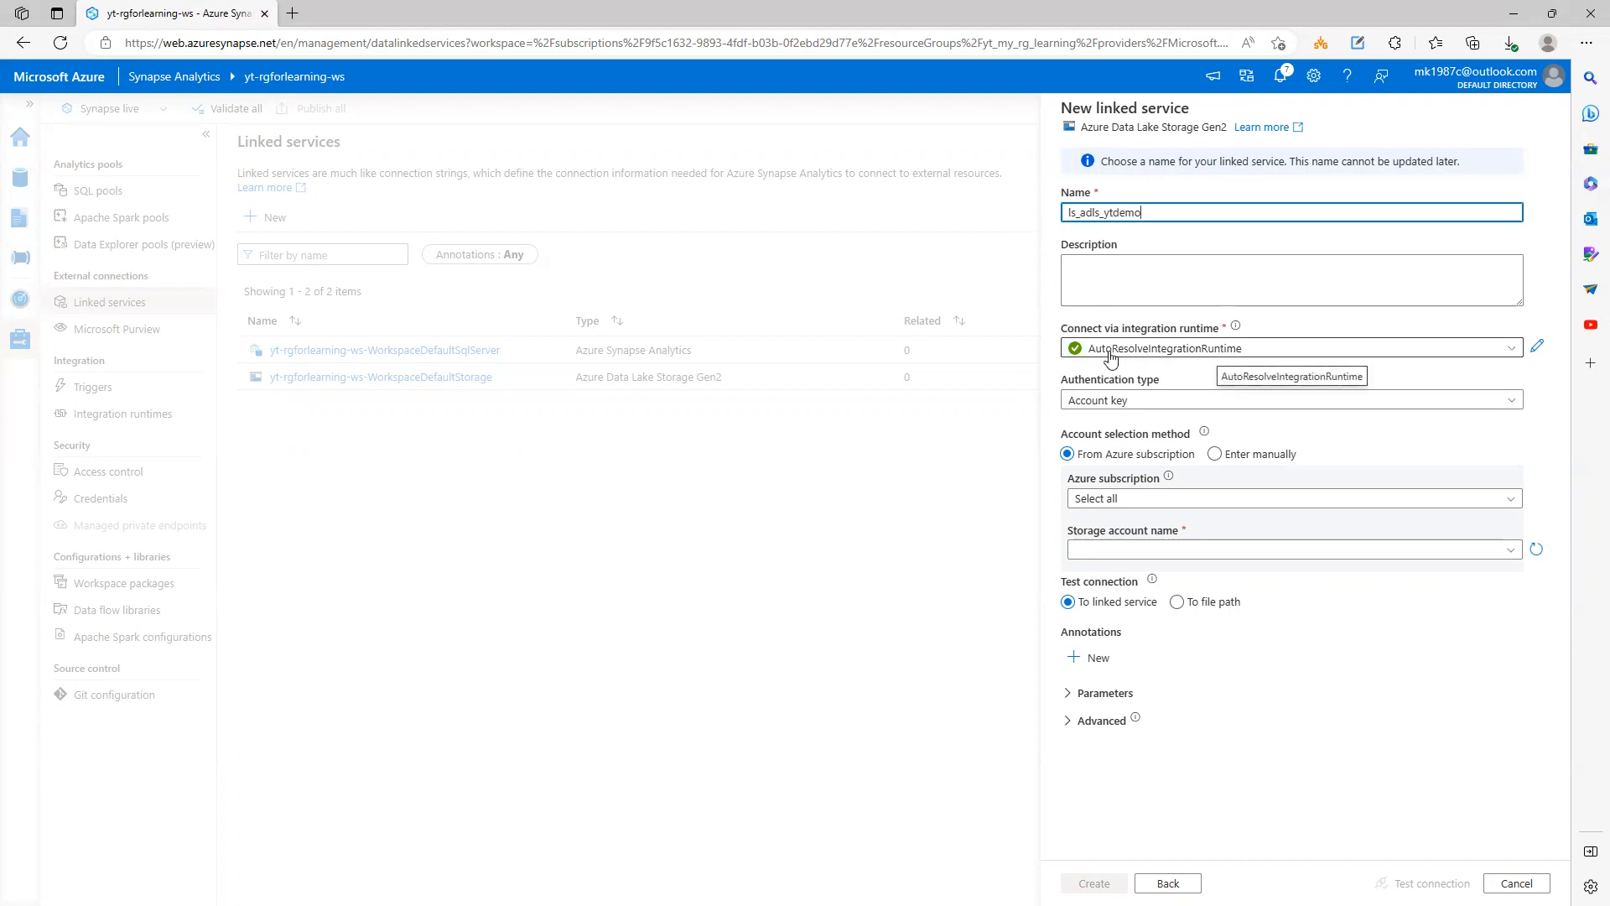
{"action": "left_click", "coordinate": [1101, 402]}
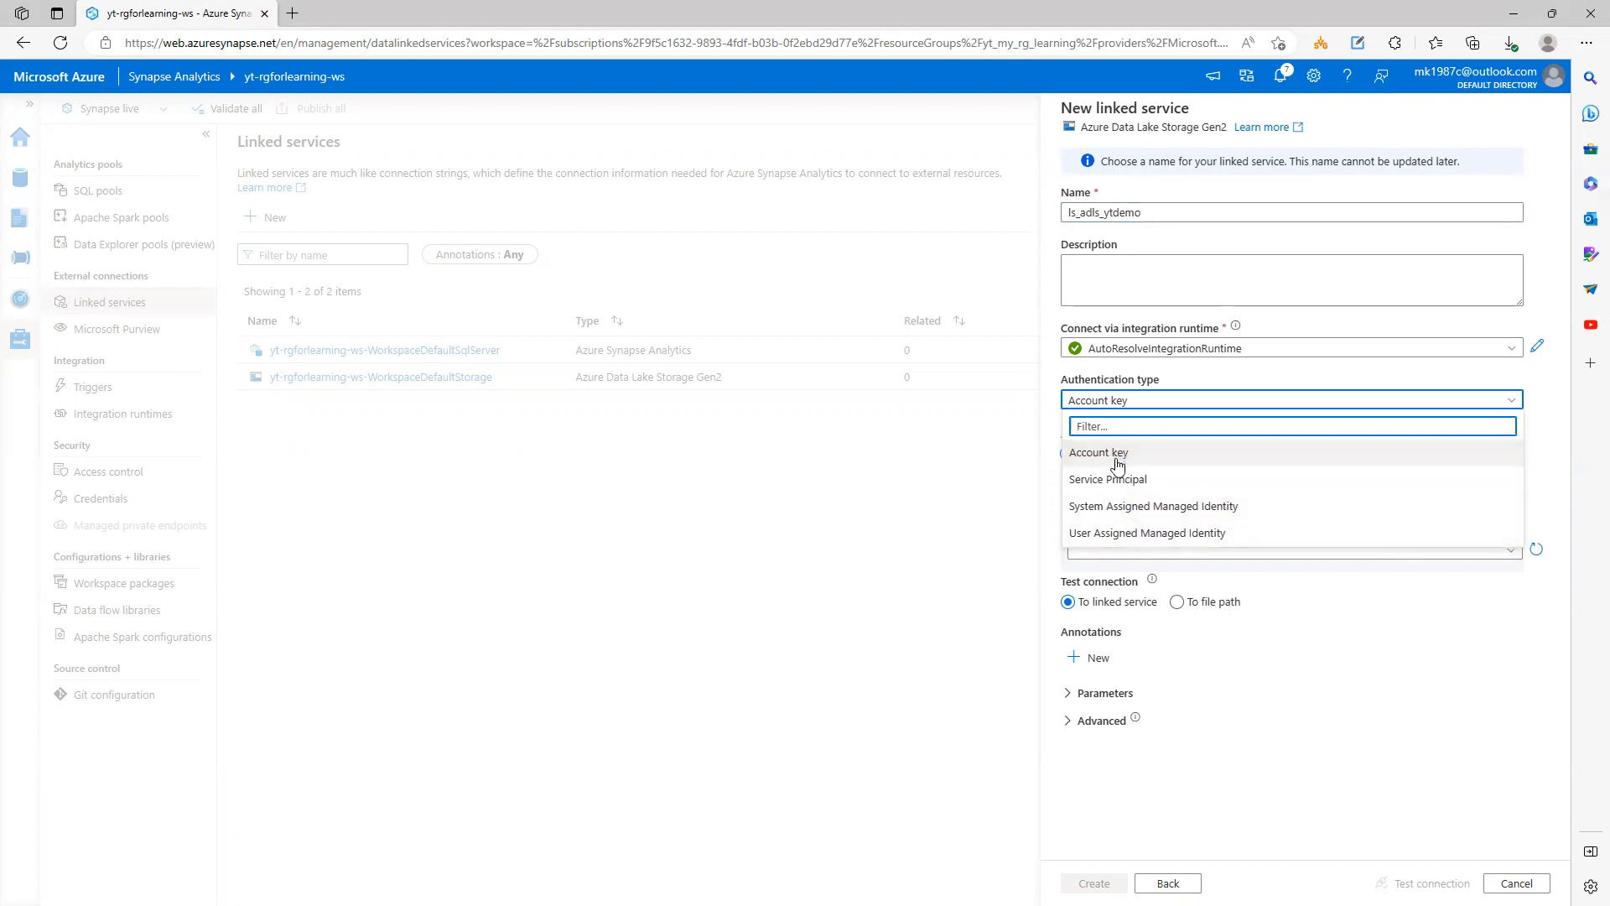
{"action": "left_click", "coordinate": [1120, 508]}
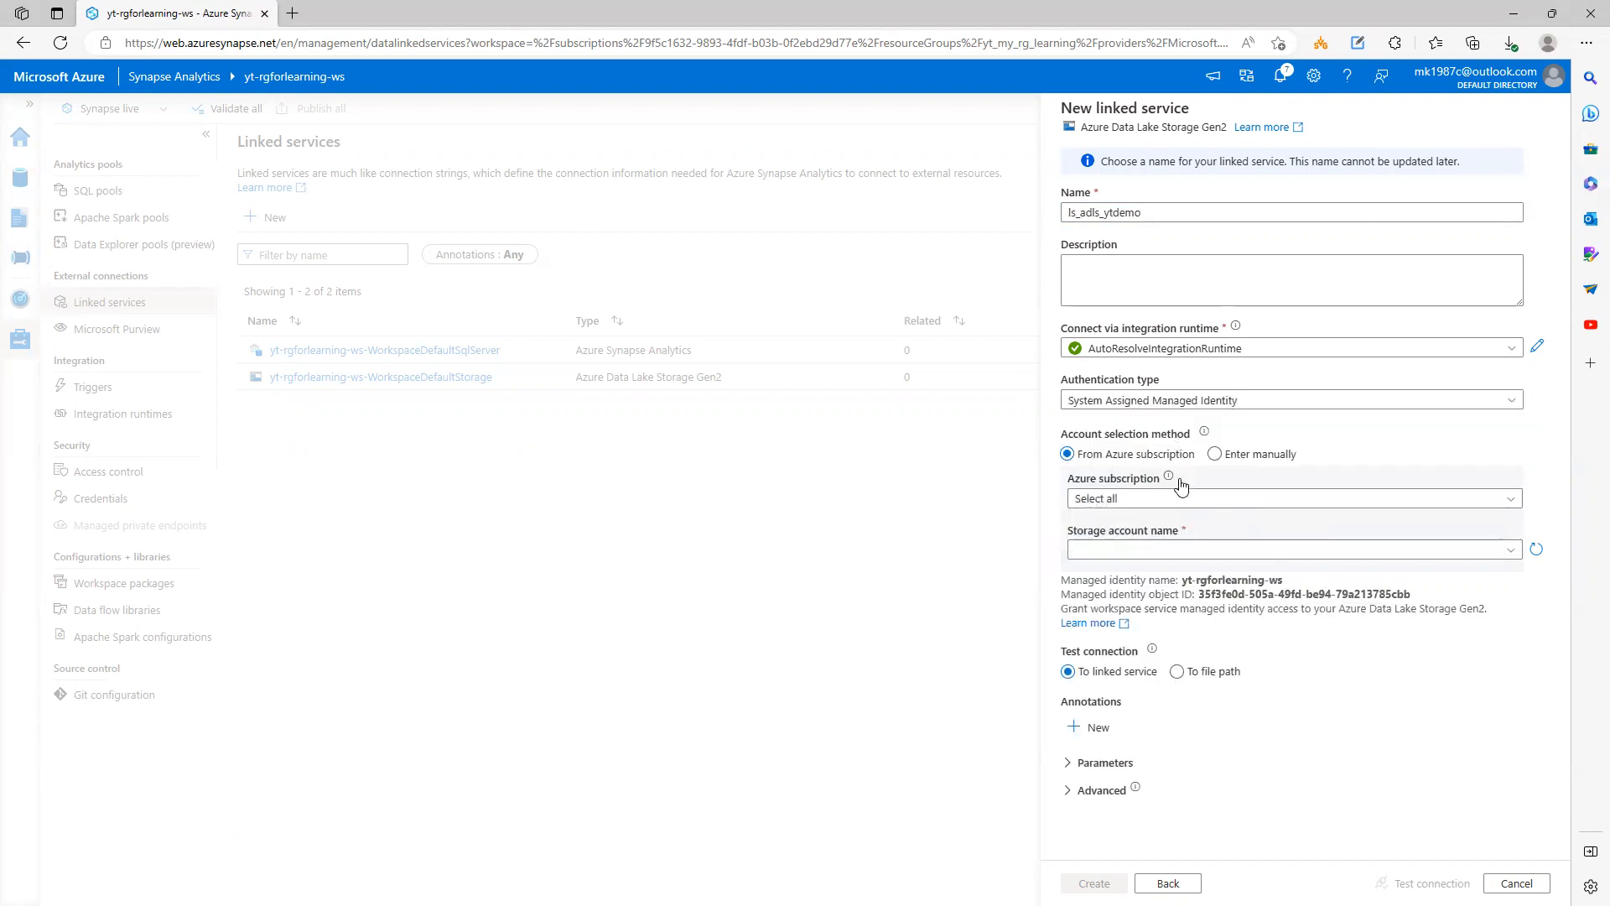
Choose the Visual Studio Enterprise Subscription and the storage account ytsynapseadls for the linked service
{"action": "left_click", "coordinate": [1151, 503]}
{"action": "left_click", "coordinate": [1166, 548]}
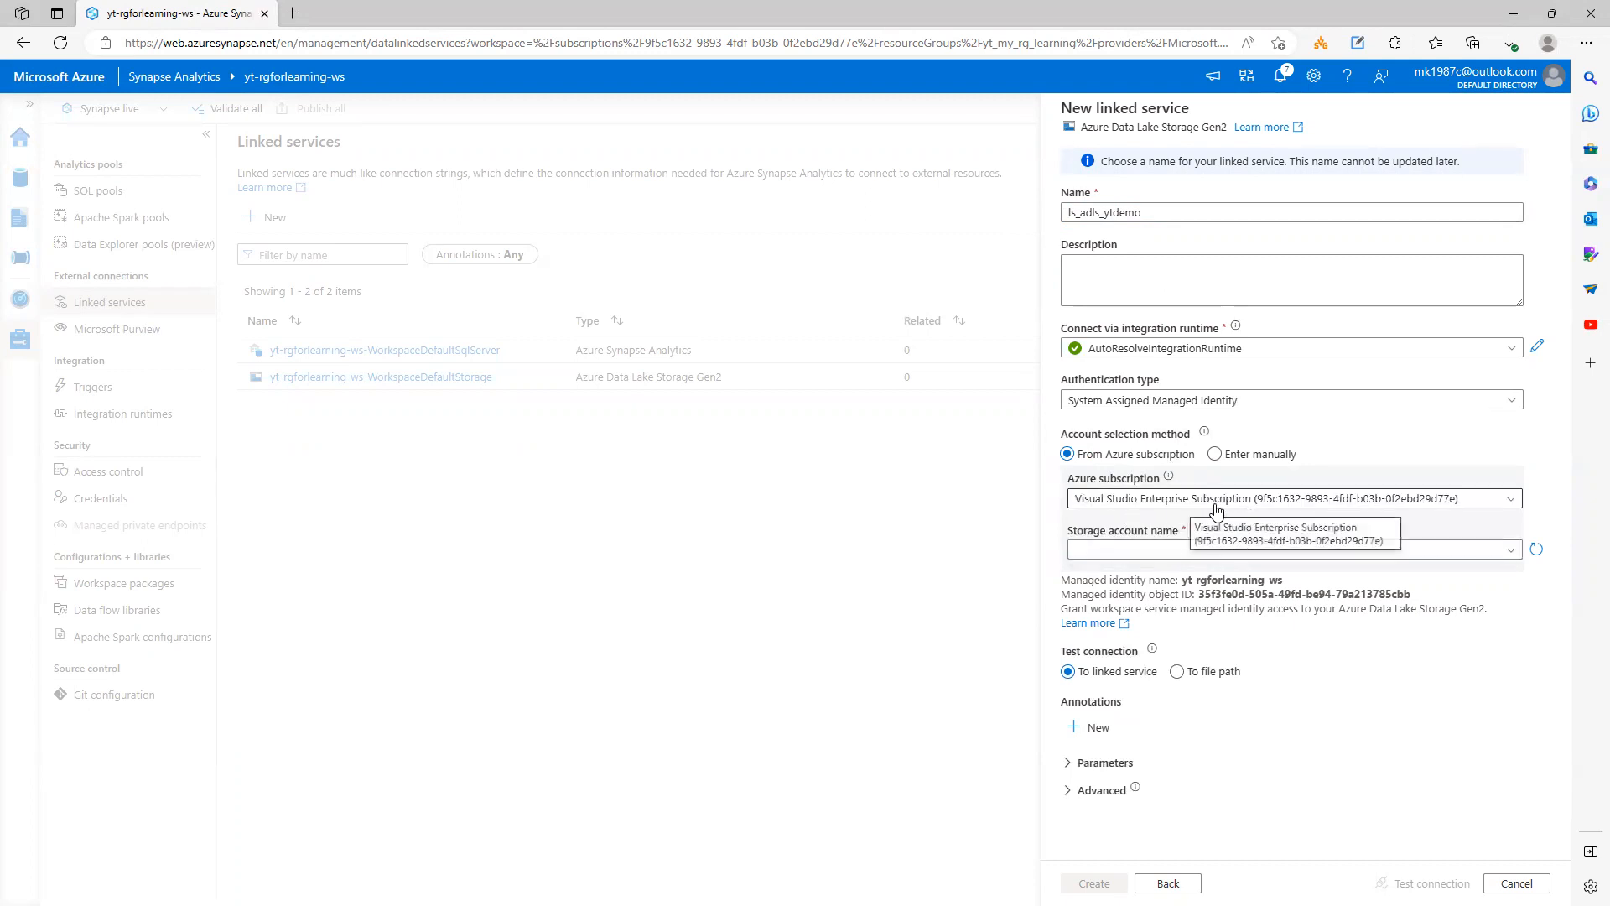
{"action": "left_click", "coordinate": [1137, 554]}
{"action": "scroll", "coordinate": [1114, 791], "scroll_direction": "down", "scroll_amount": 5}
{"action": "left_click", "coordinate": [1115, 791]}
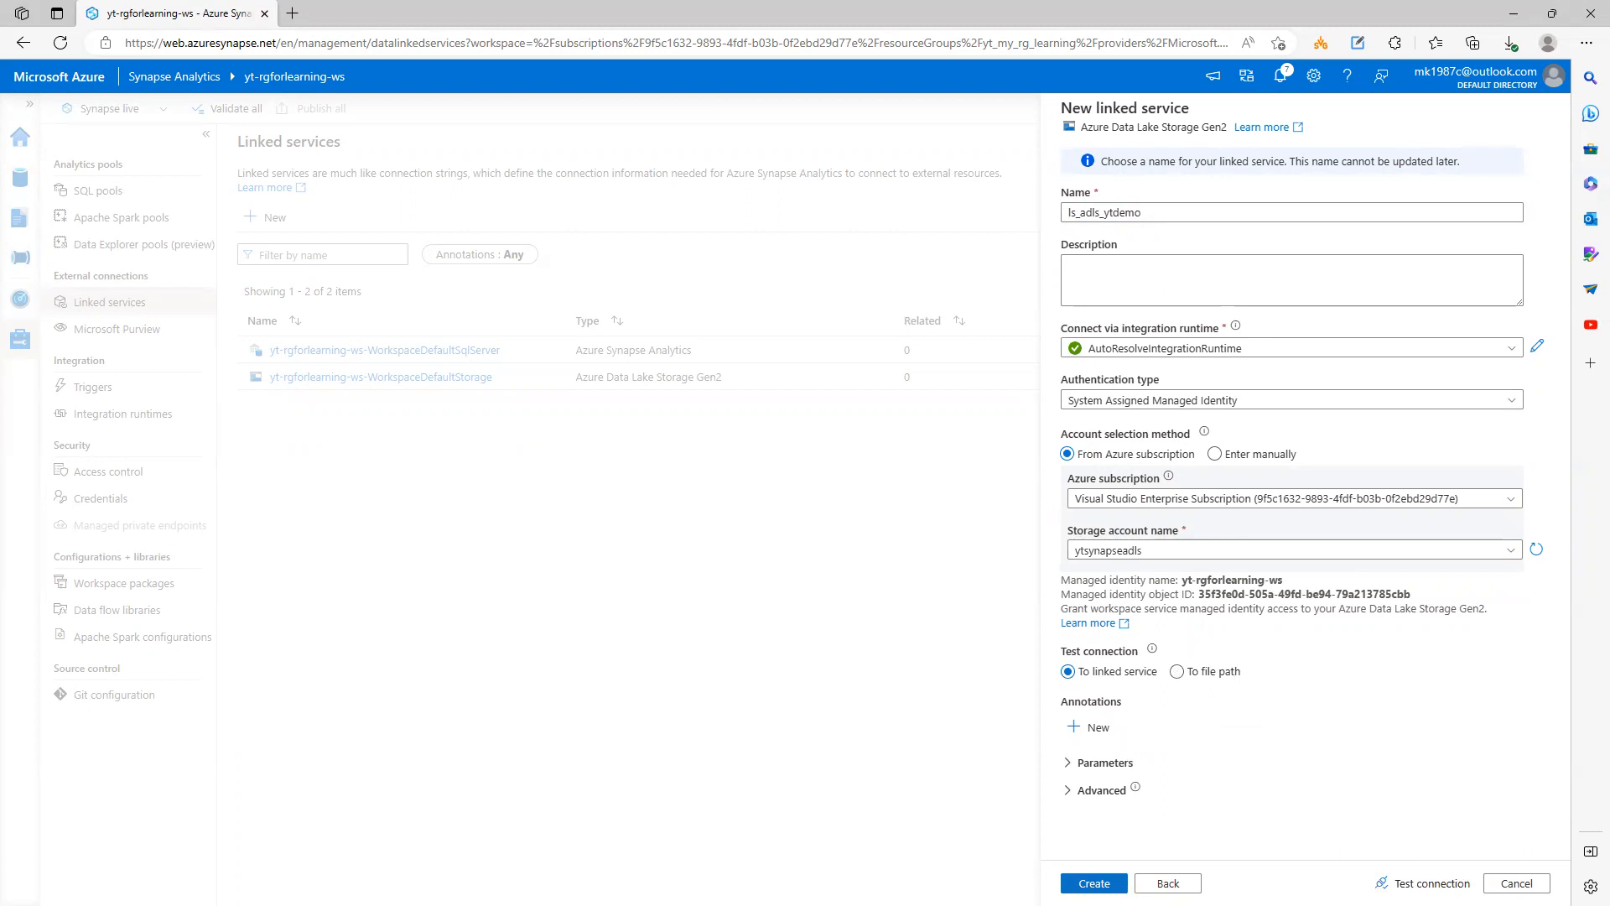
Create the Data Lake linked service after a connection test and publish it to the live environment
{"action": "left_click", "coordinate": [1430, 883]}
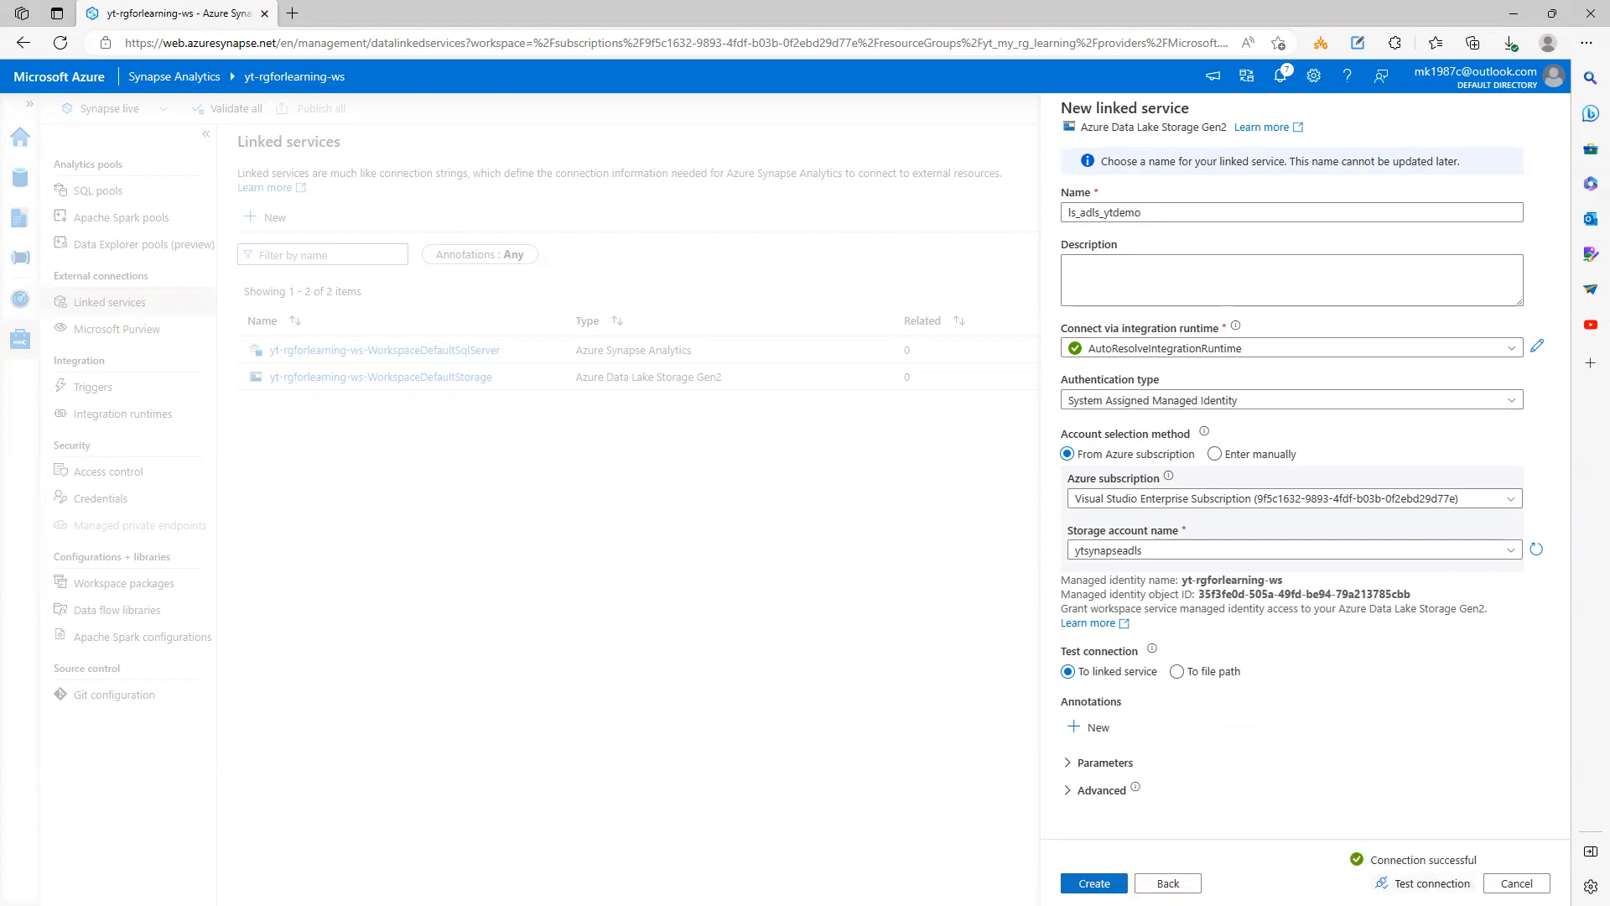
{"action": "left_click", "coordinate": [1095, 883]}
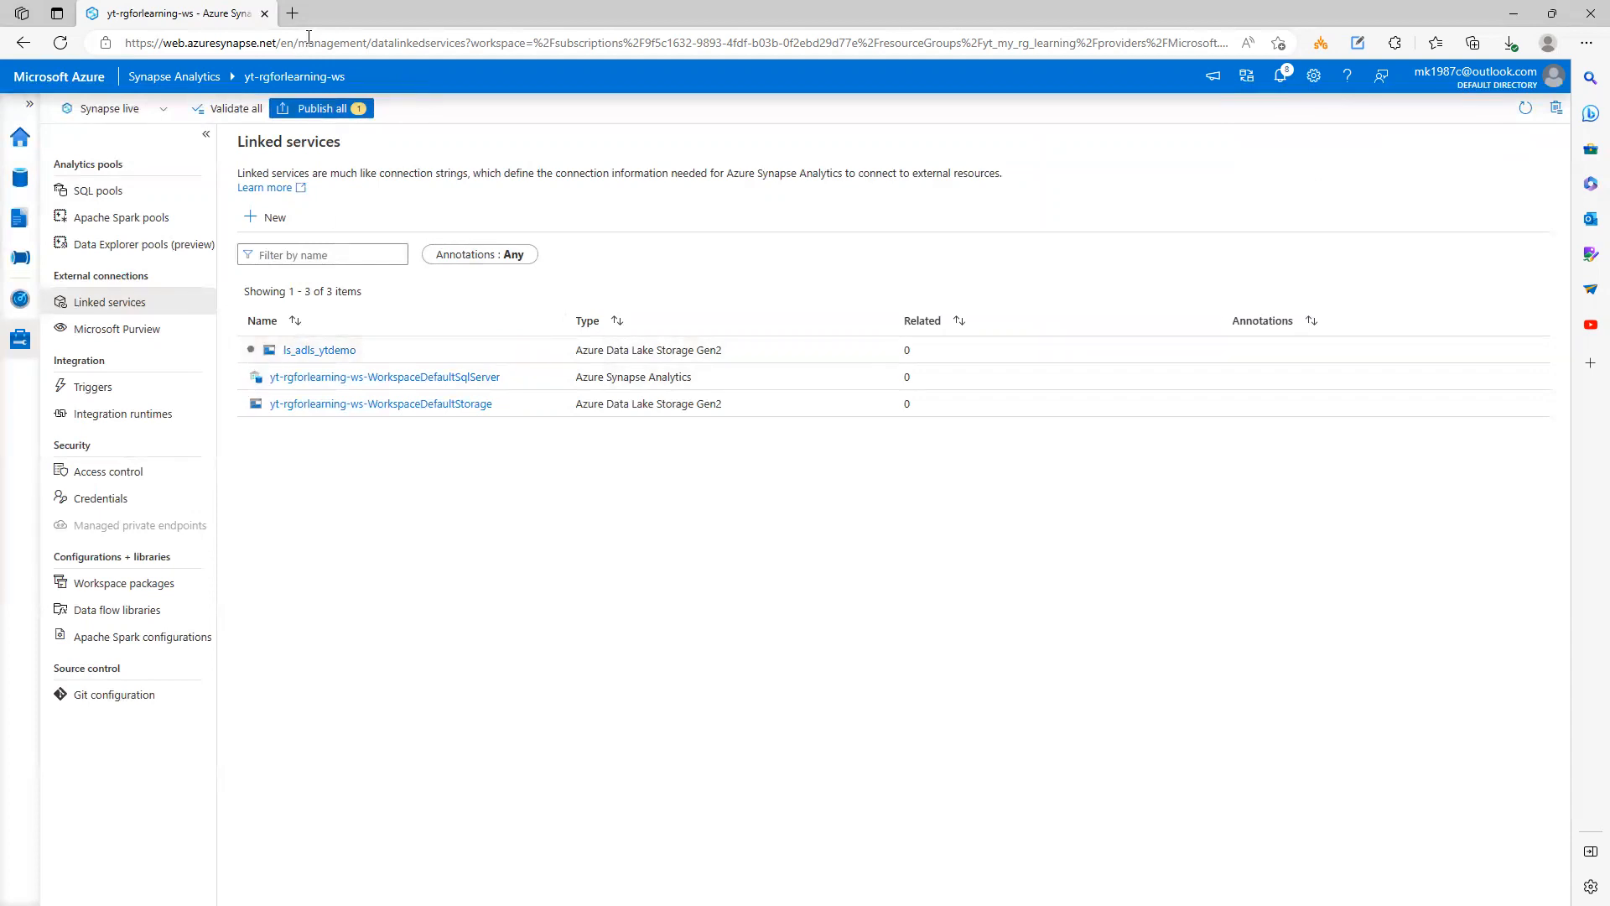
{"action": "left_click", "coordinate": [328, 115]}
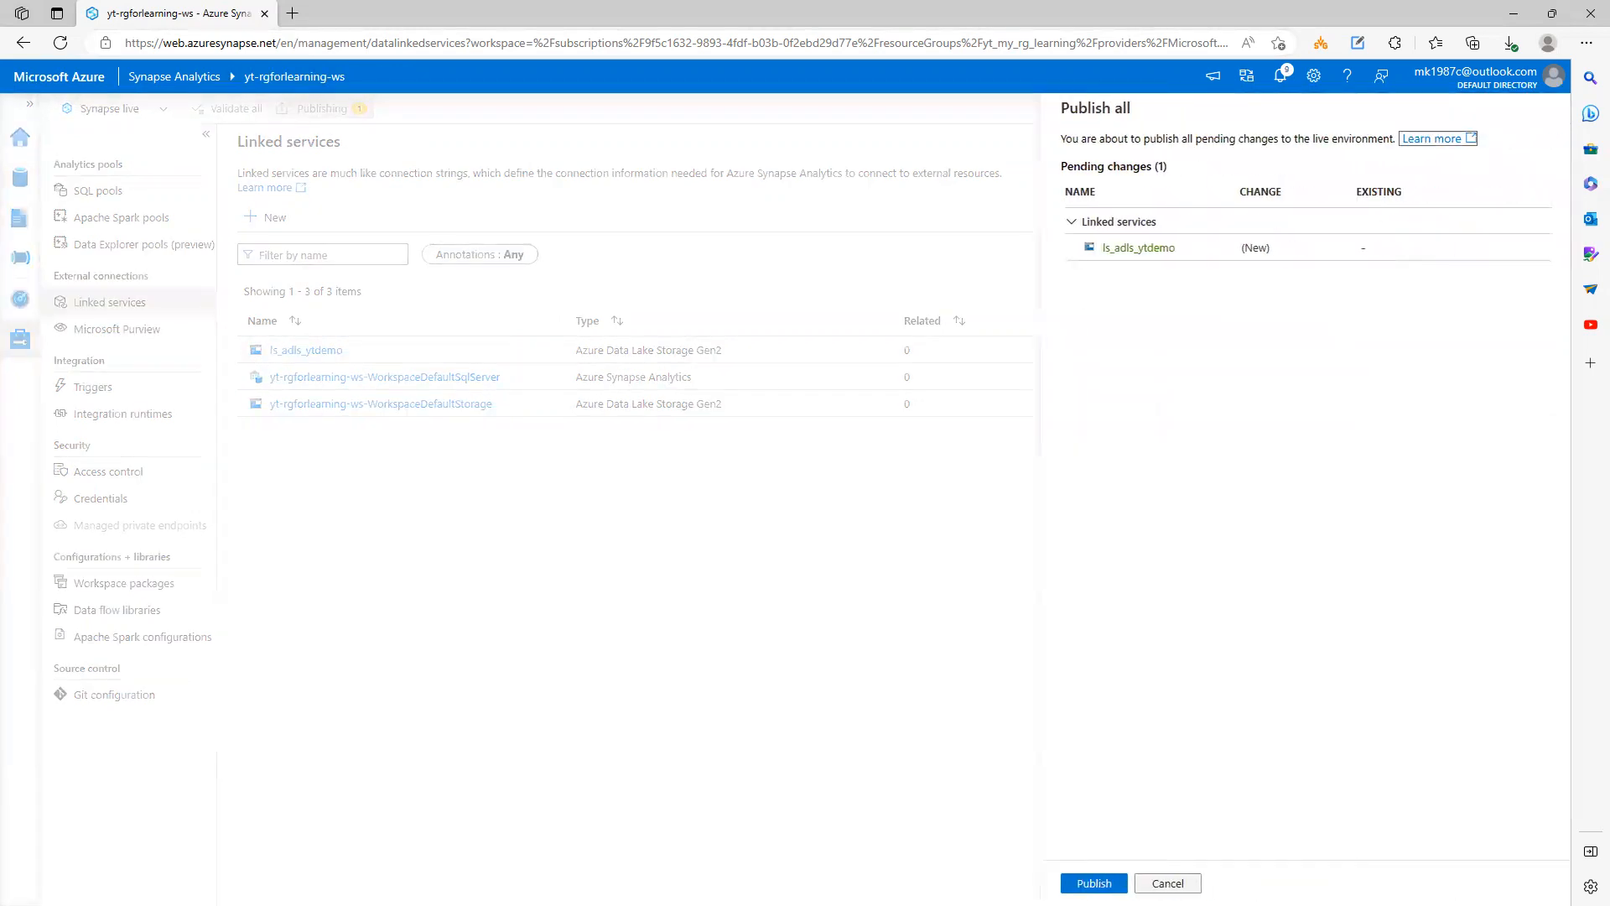
{"action": "left_click", "coordinate": [1093, 884]}
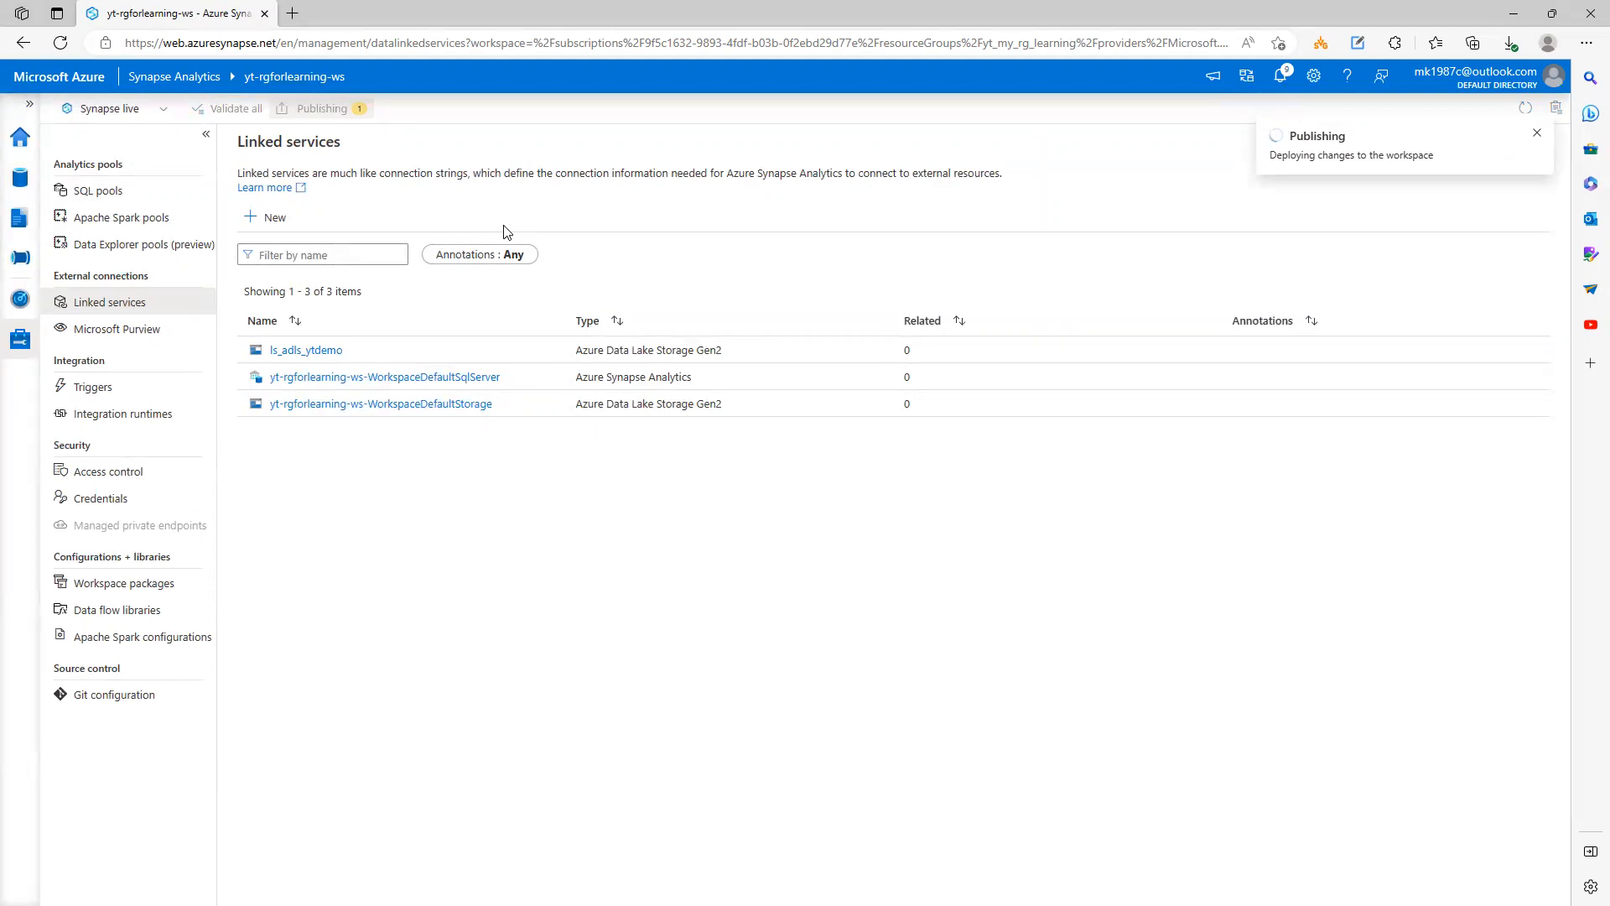
Start another new linked service, searching the connectors for "sql" and choosing SQL server
{"action": "left_click", "coordinate": [267, 218]}
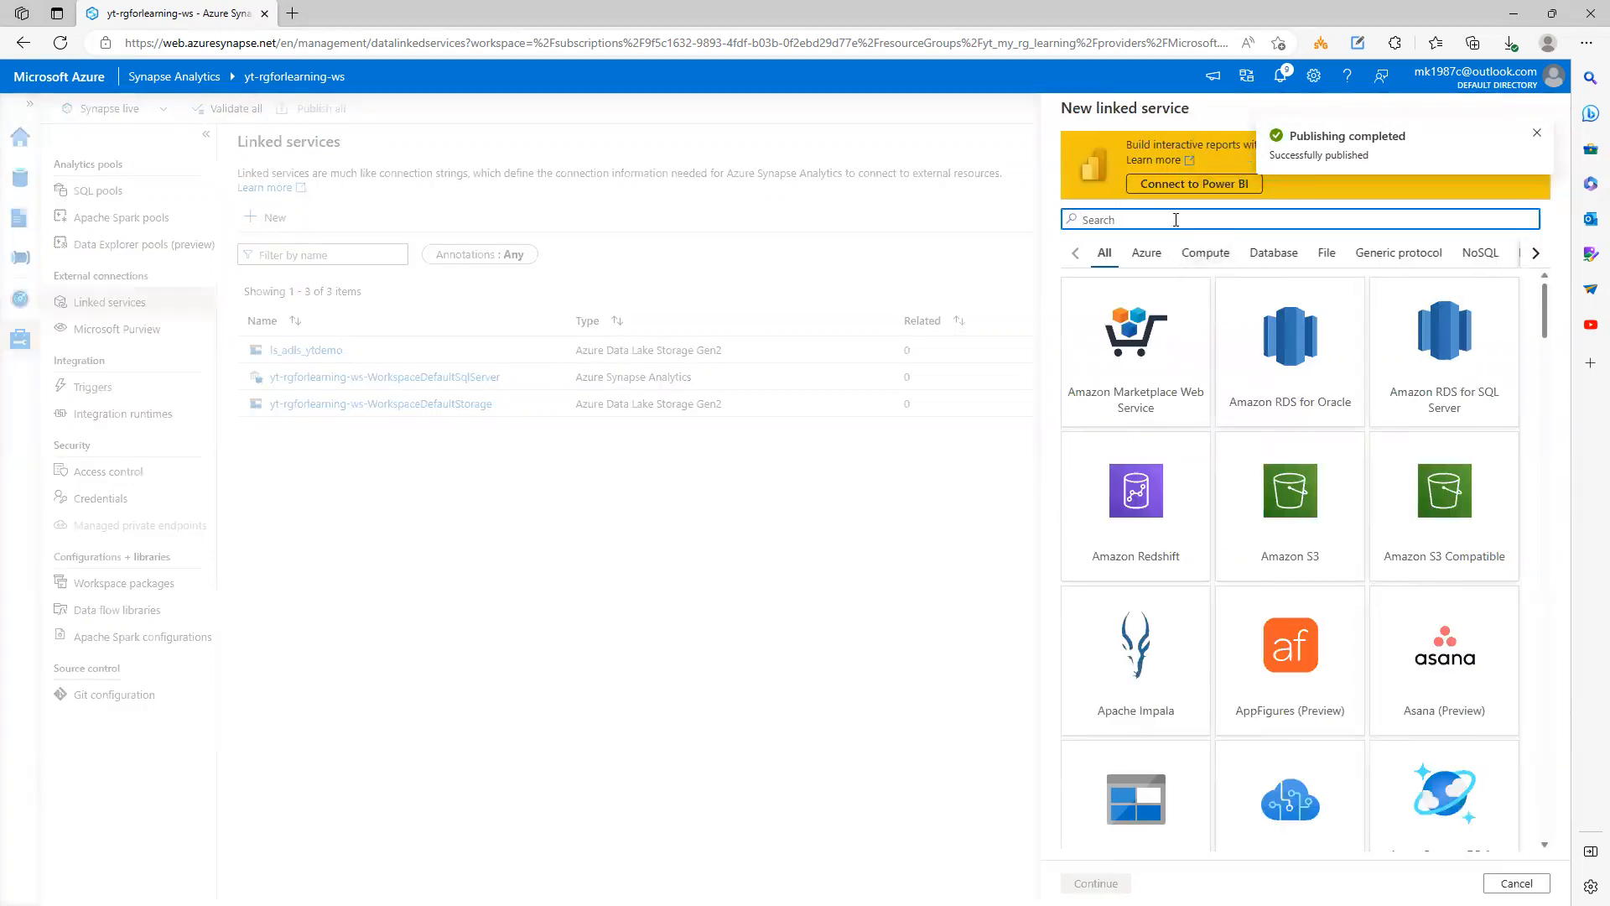
{"action": "left_click", "coordinate": [1176, 220]}
{"action": "type", "text": "sql"}
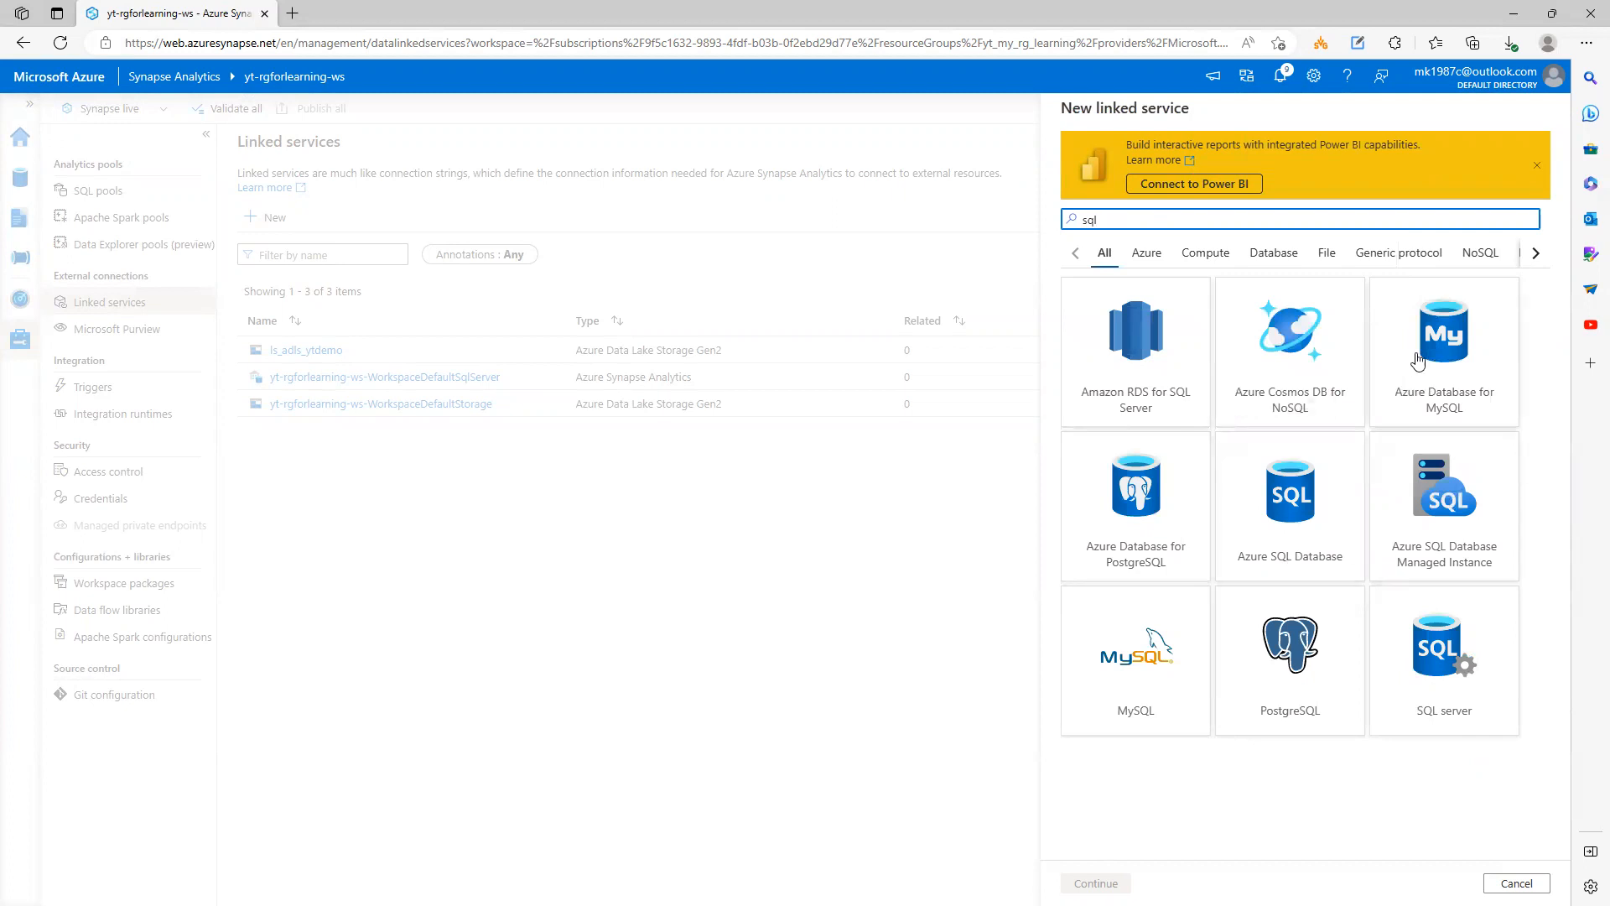
{"action": "left_click", "coordinate": [1445, 688]}
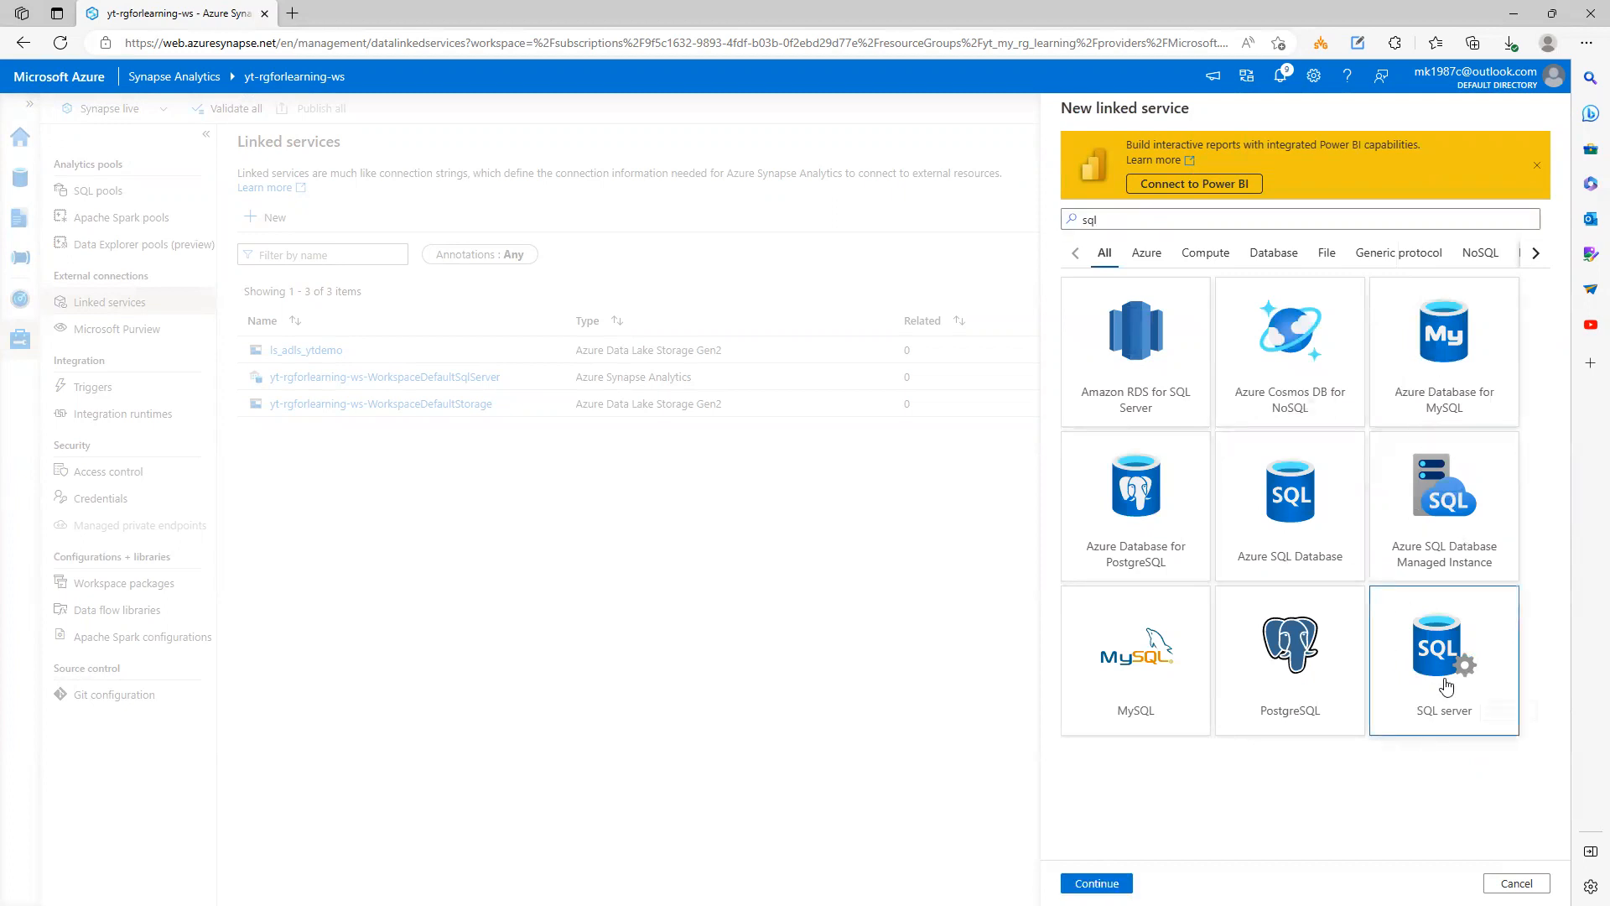
{"action": "left_click", "coordinate": [1098, 883]}
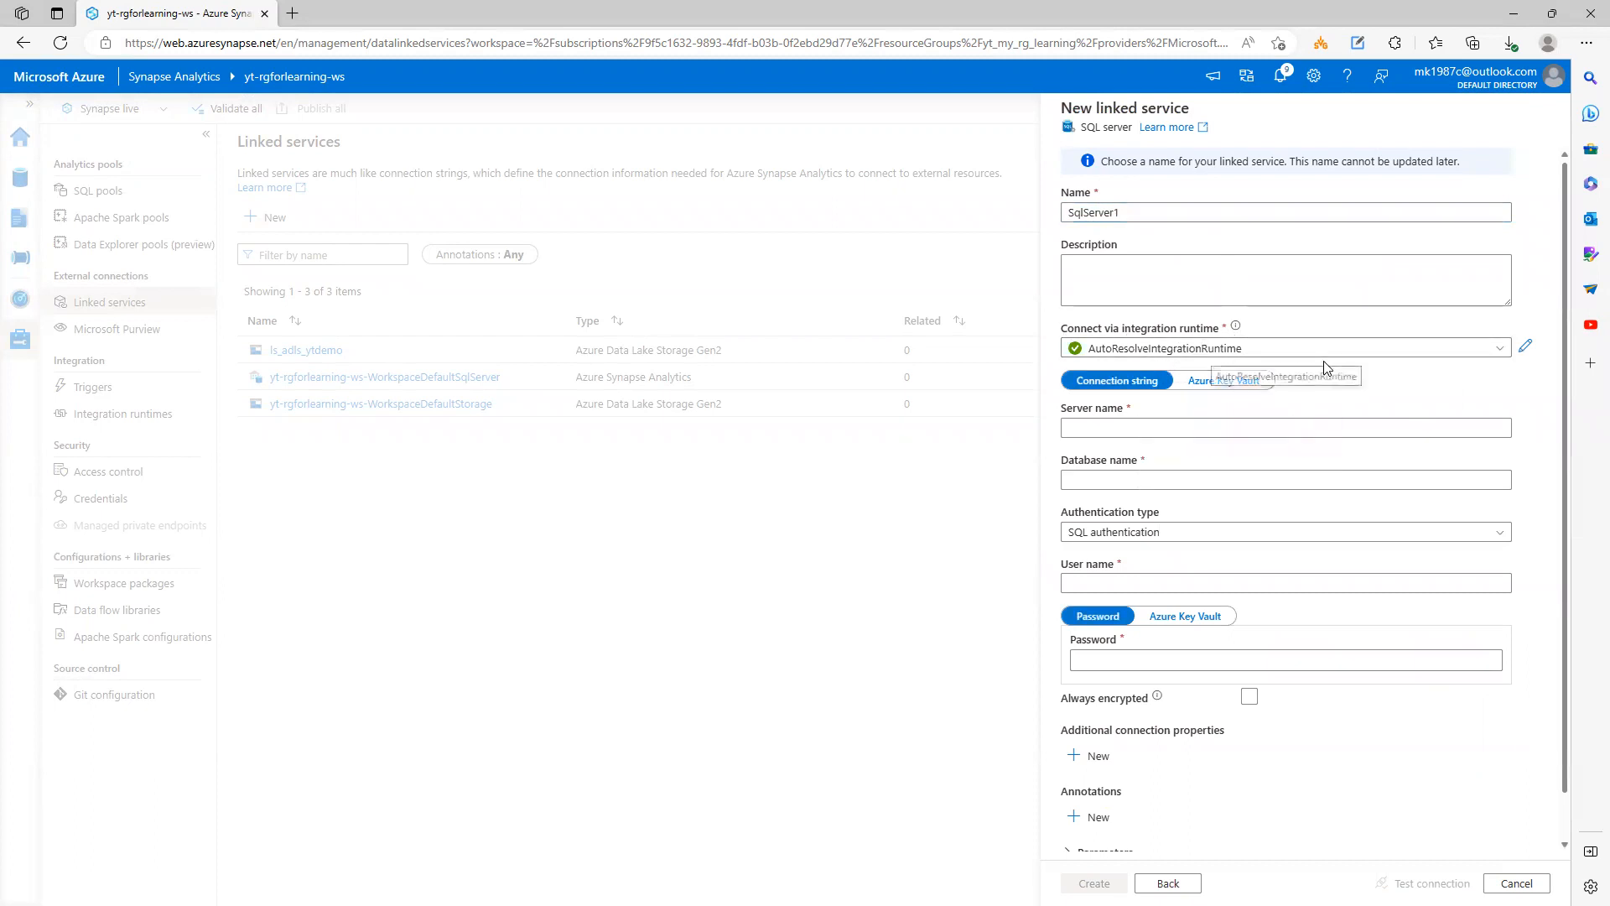
Connect the SQL server service through the IRonpr integration runtime and set the server name to DESKTOP-1P8PV6B\SQLEXPRESS
{"action": "left_click", "coordinate": [1297, 348]}
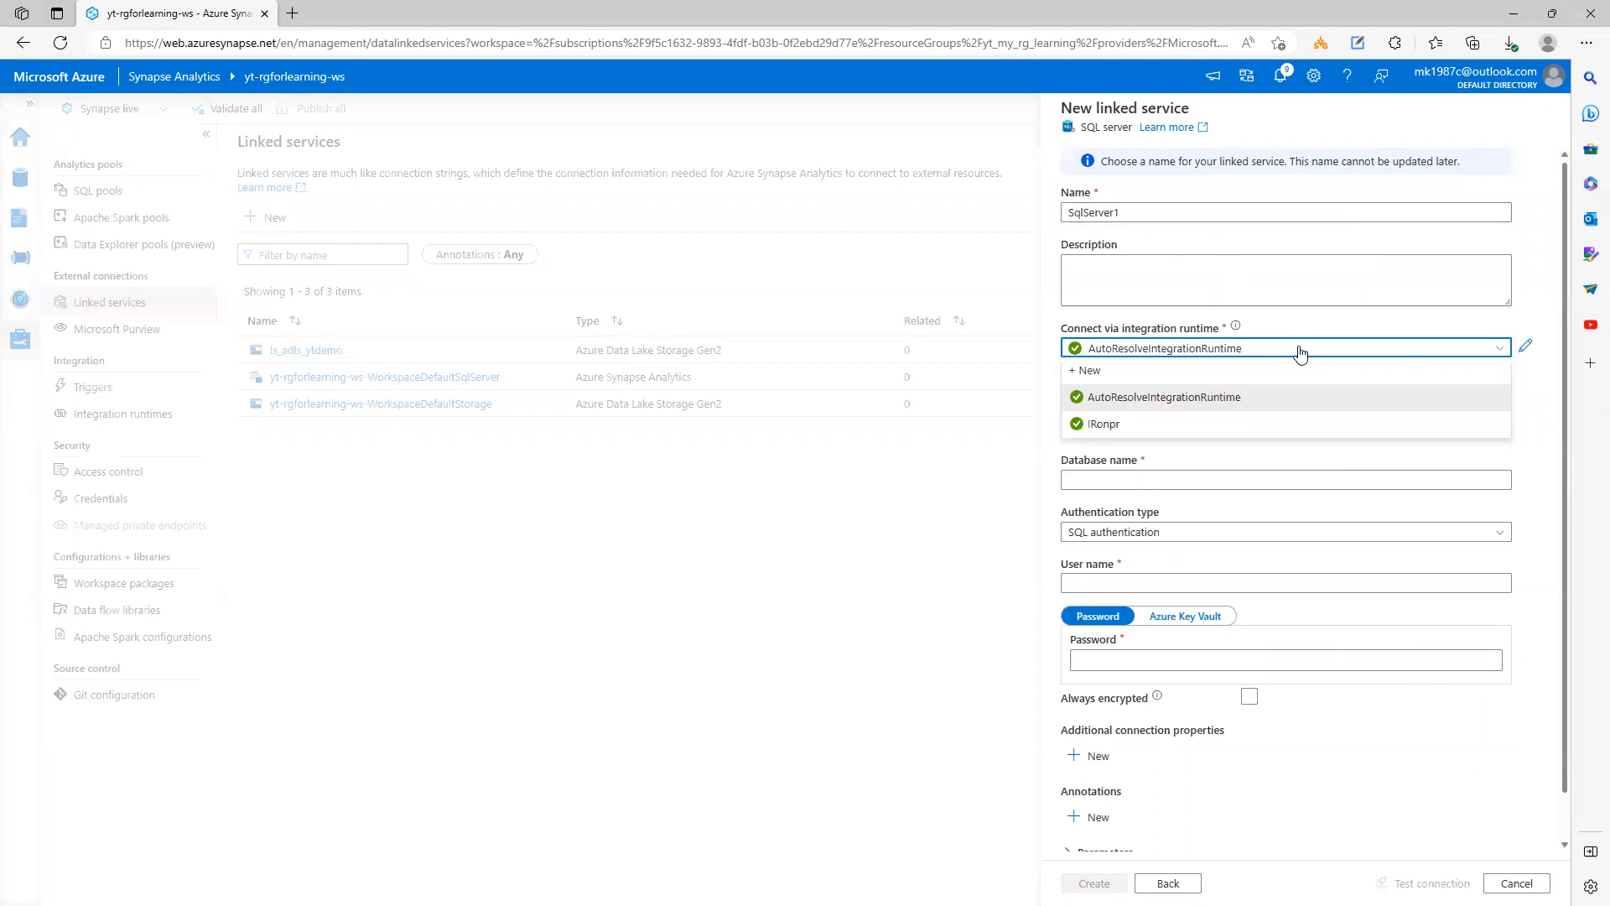
{"action": "left_click", "coordinate": [1153, 426]}
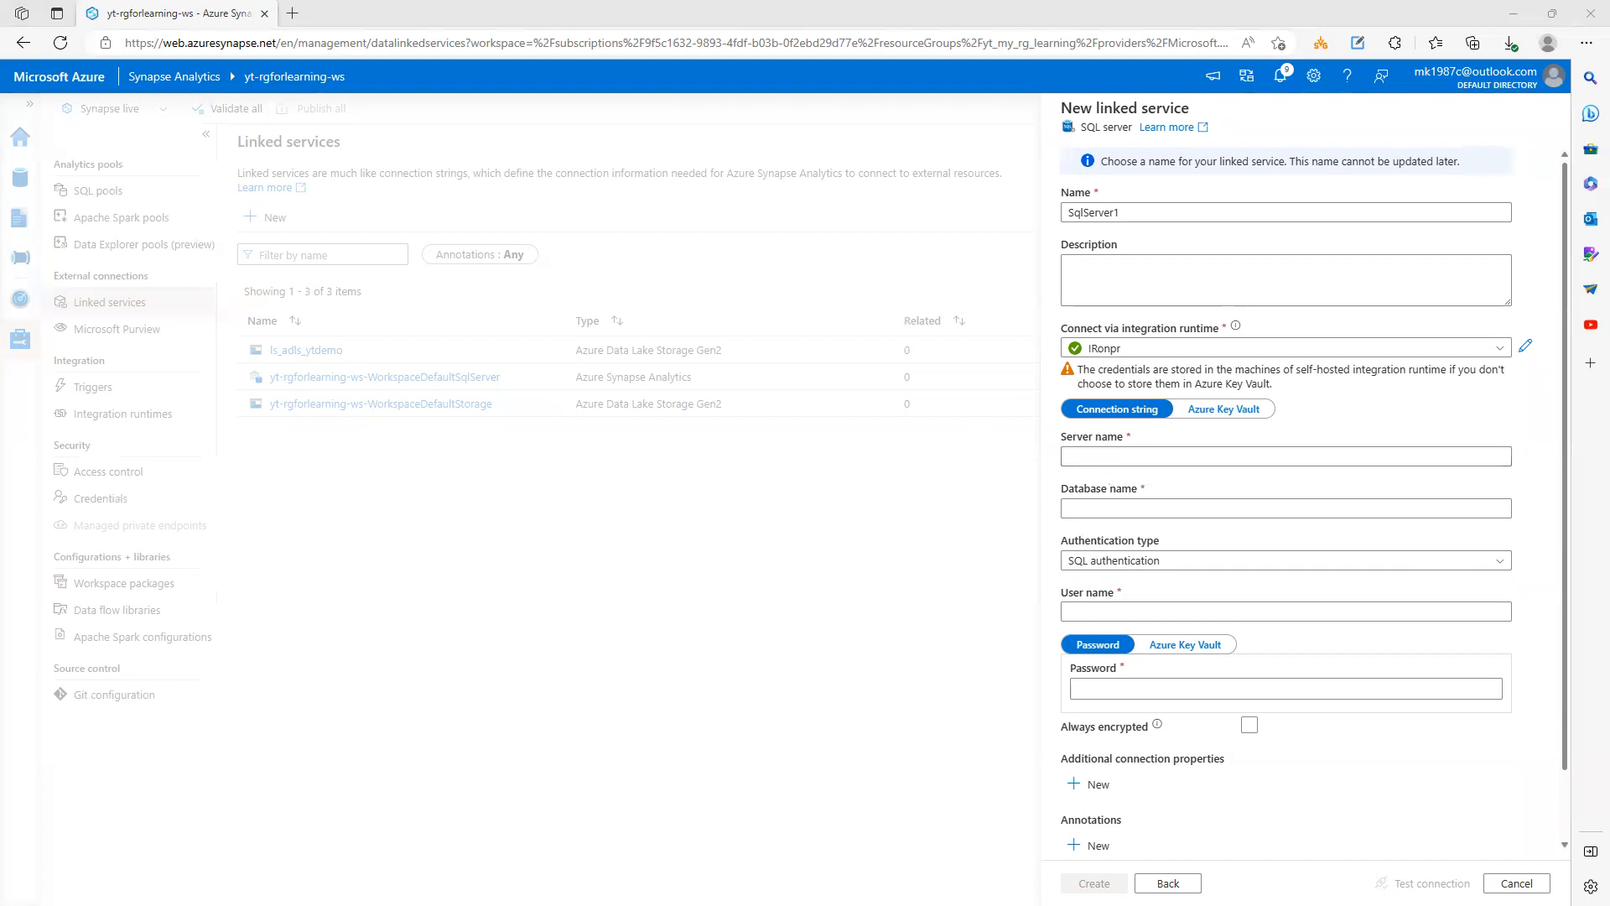
{"action": "left_click", "coordinate": [1142, 461]}
{"action": "type", "text": "DESKTOP-1P8PV6B\\SQLEXPRESS"}
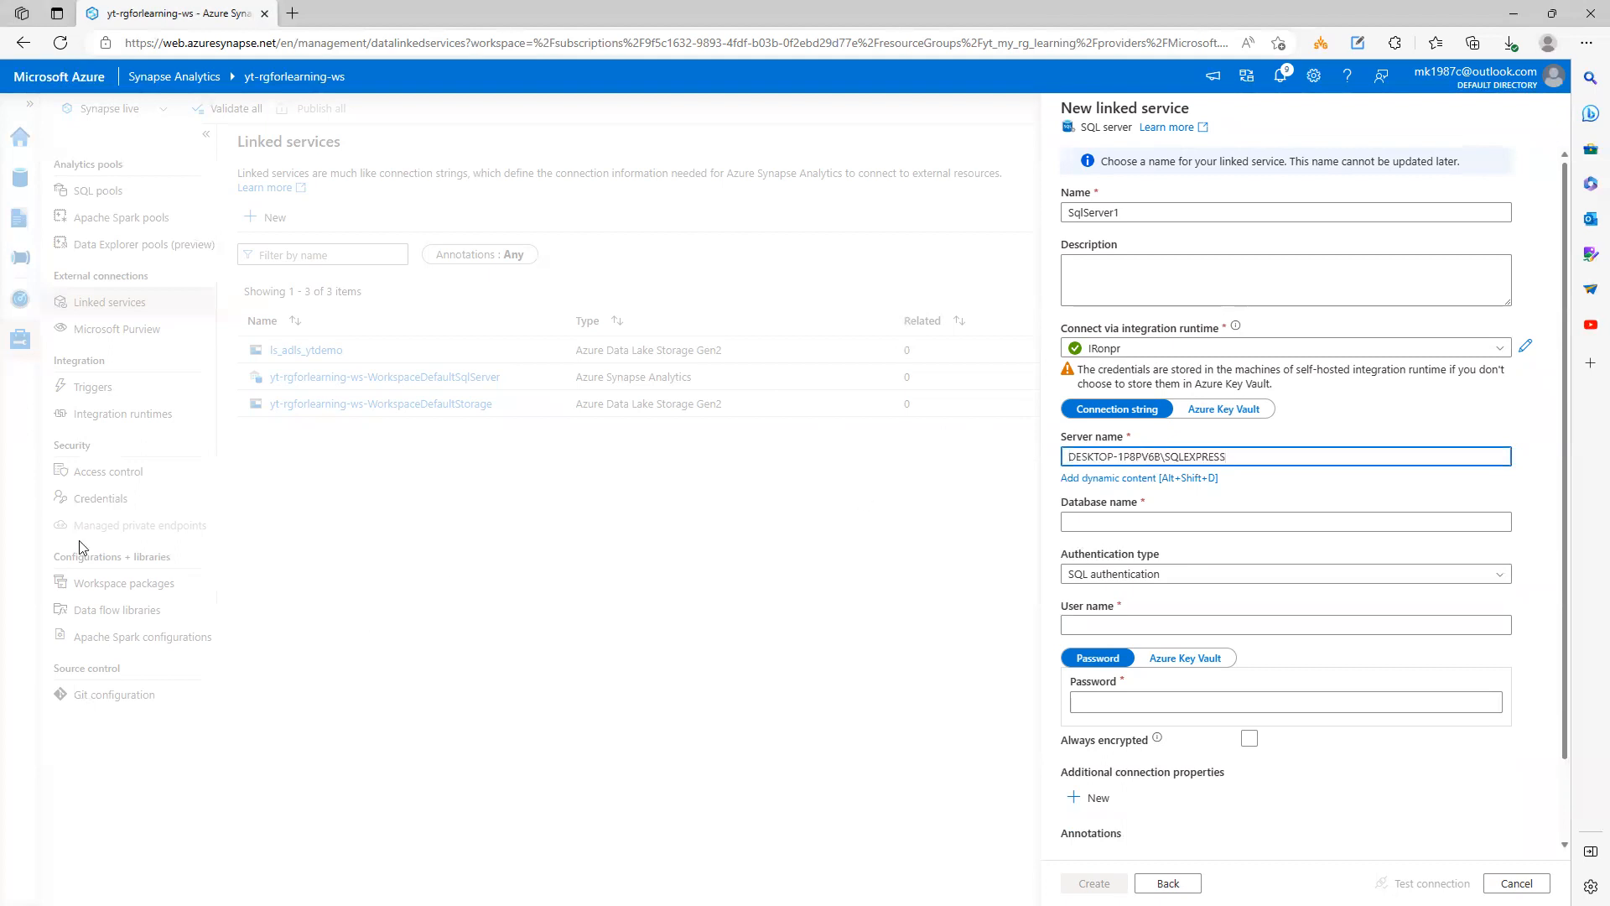
Set the database name of the SQL server linked service to example_database
{"action": "key", "text": "alt+Tab"}
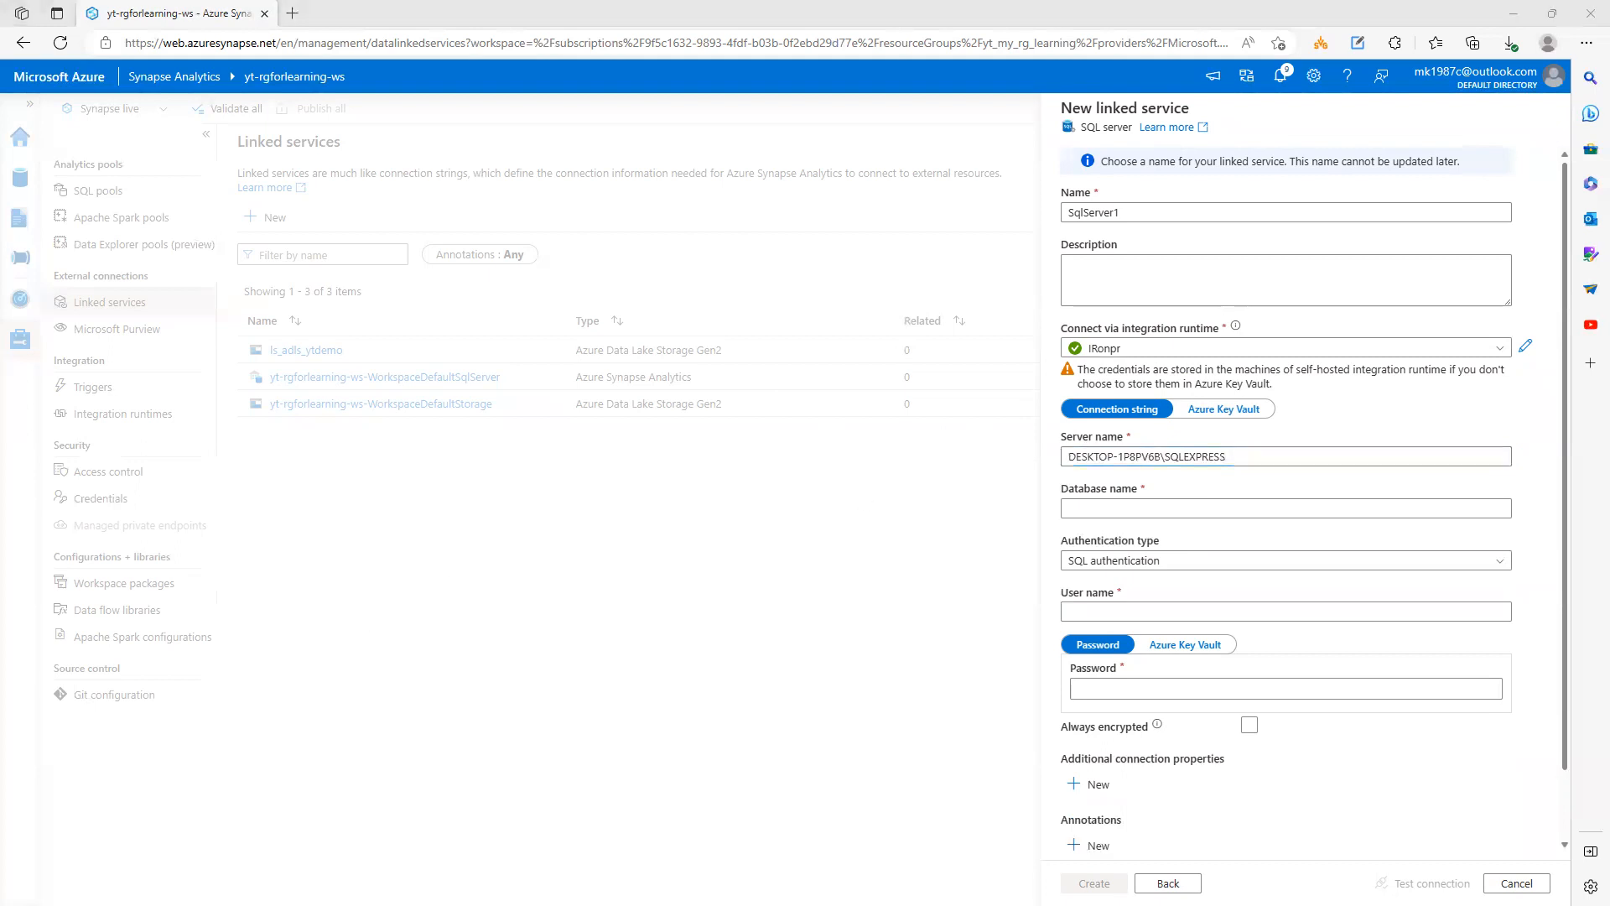
{"action": "left_click", "coordinate": [1121, 513]}
{"action": "type", "text": "example_database"}
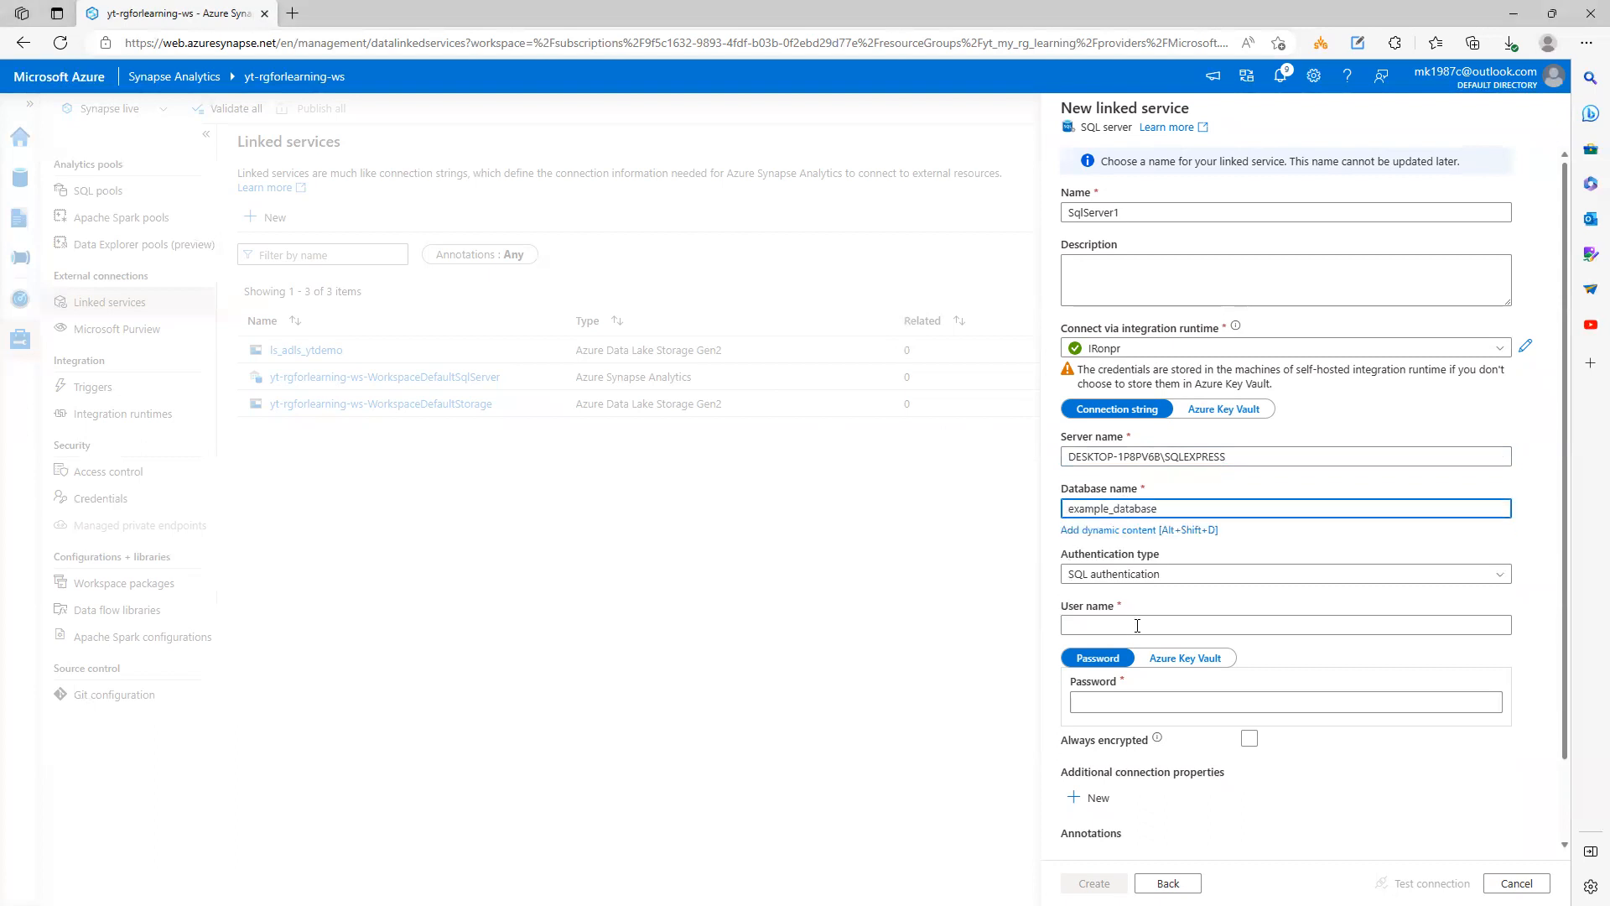
Enter the SQL authentication user name sa and its password for the linked service
{"action": "left_click", "coordinate": [1105, 626]}
{"action": "type", "text": "sa"}
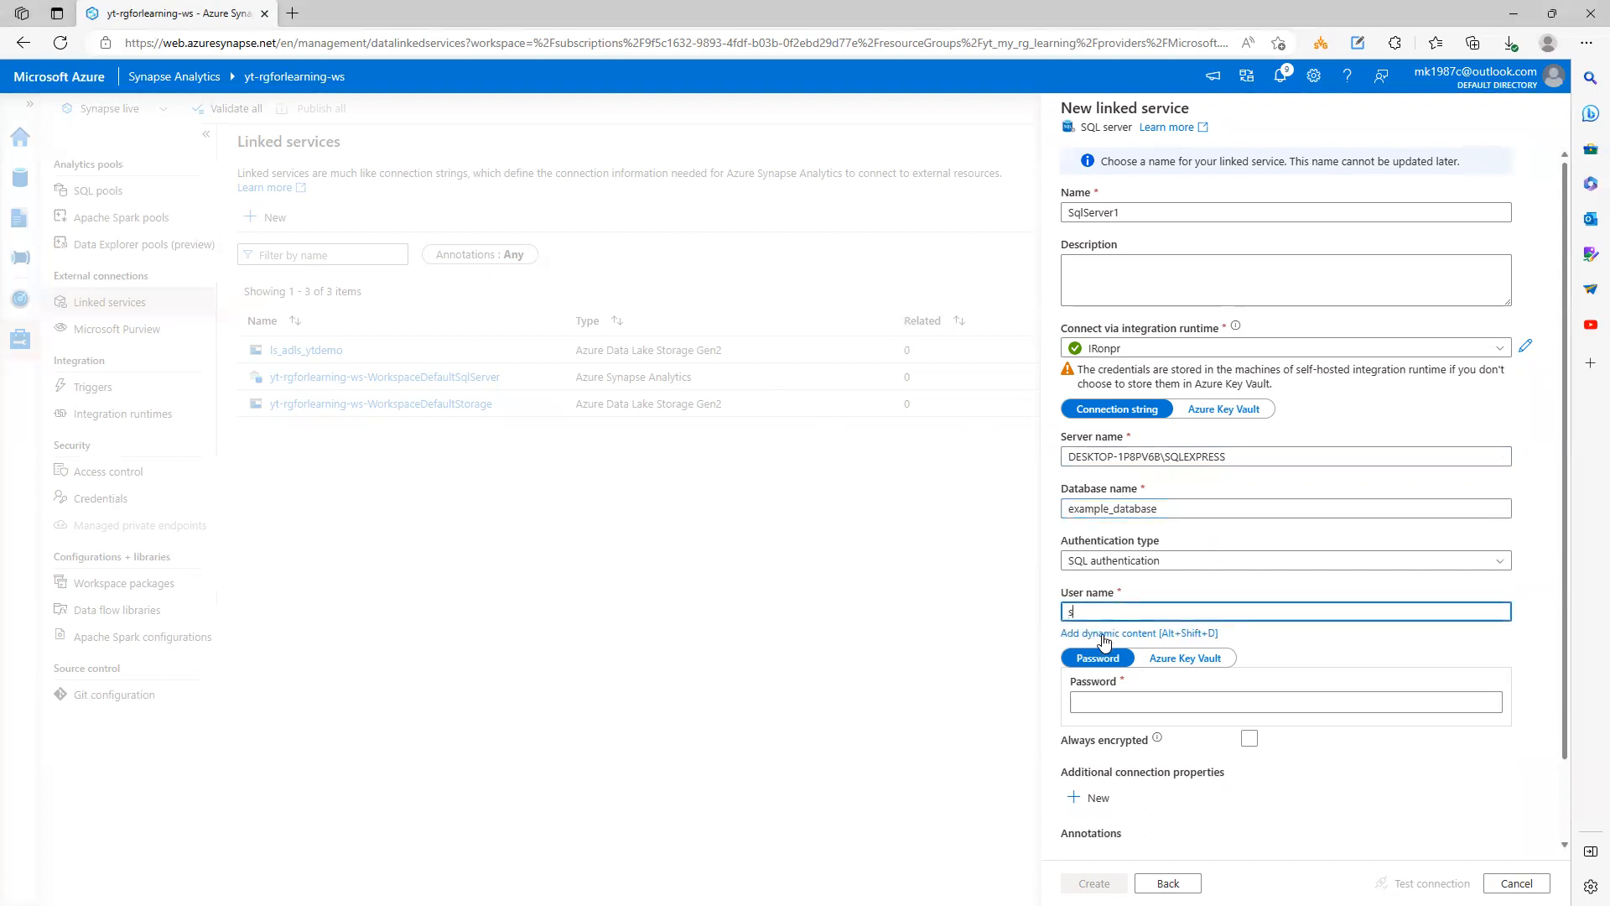
{"action": "key", "text": "Tab"}
{"action": "key", "text": "Tab"}
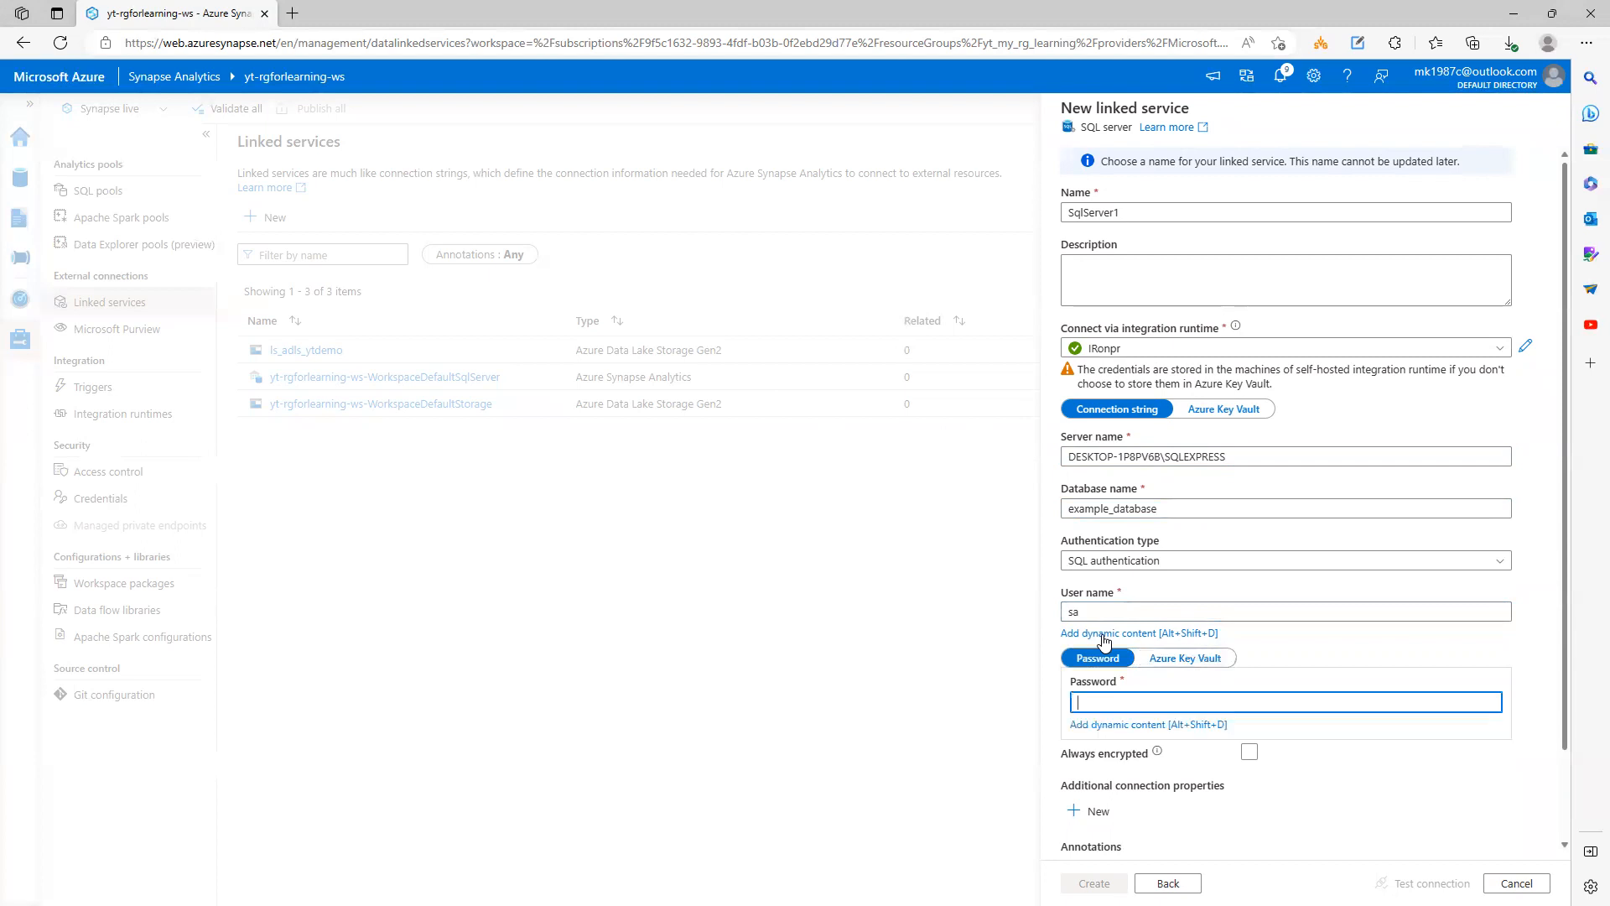
{"action": "type", "text": "••••••"}
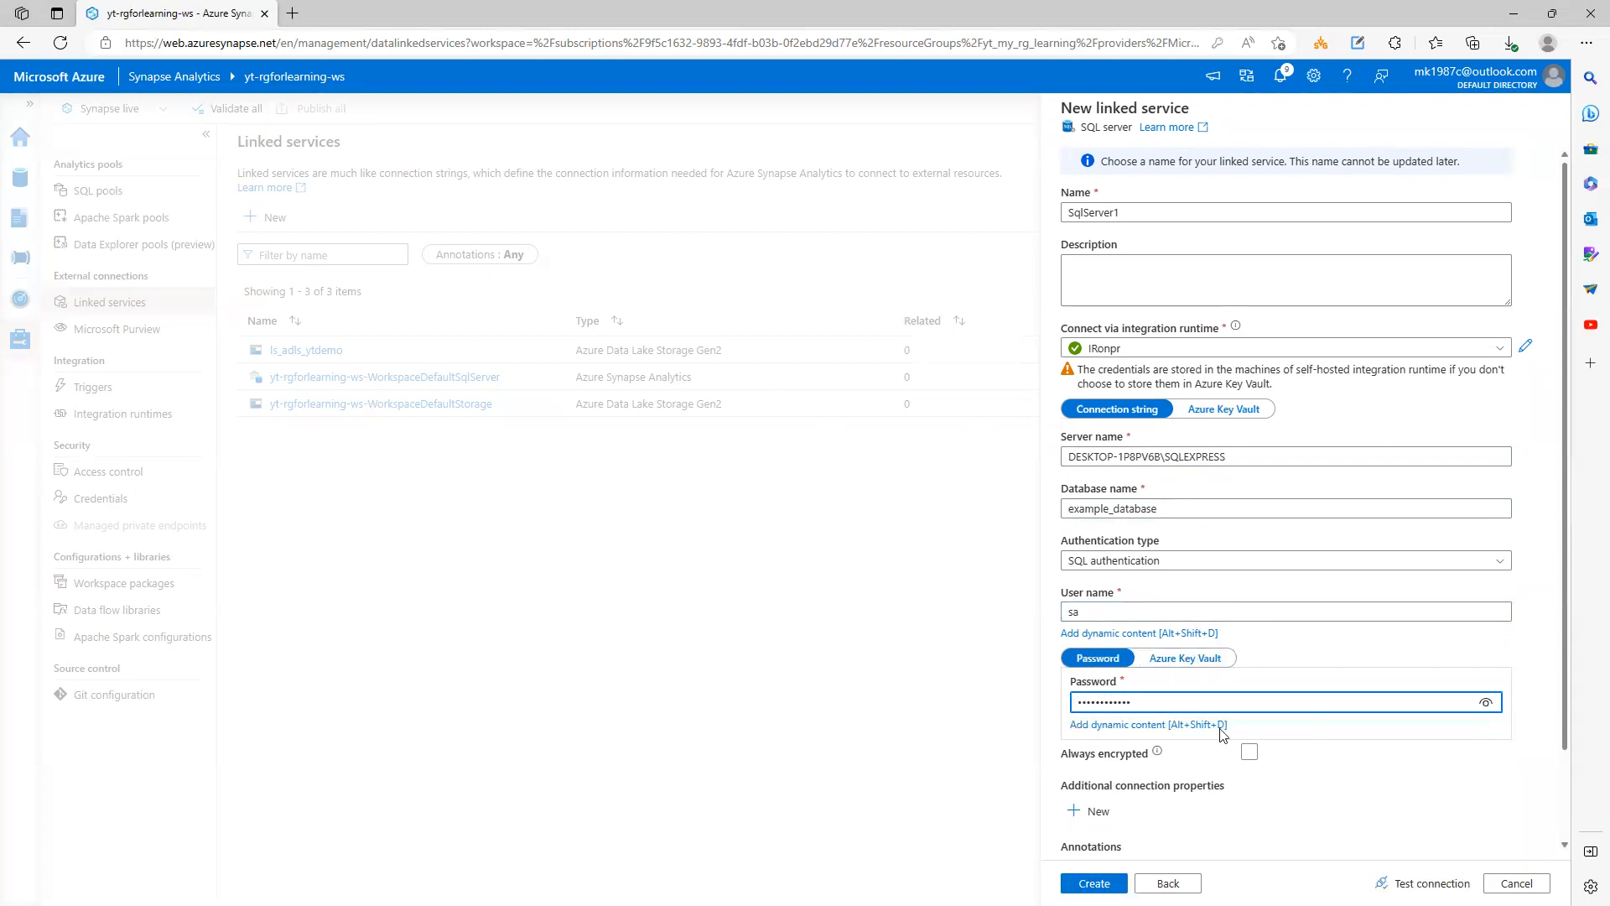
Test the SQL server connection and create the linked service
{"action": "double_click", "coordinate": [1443, 884]}
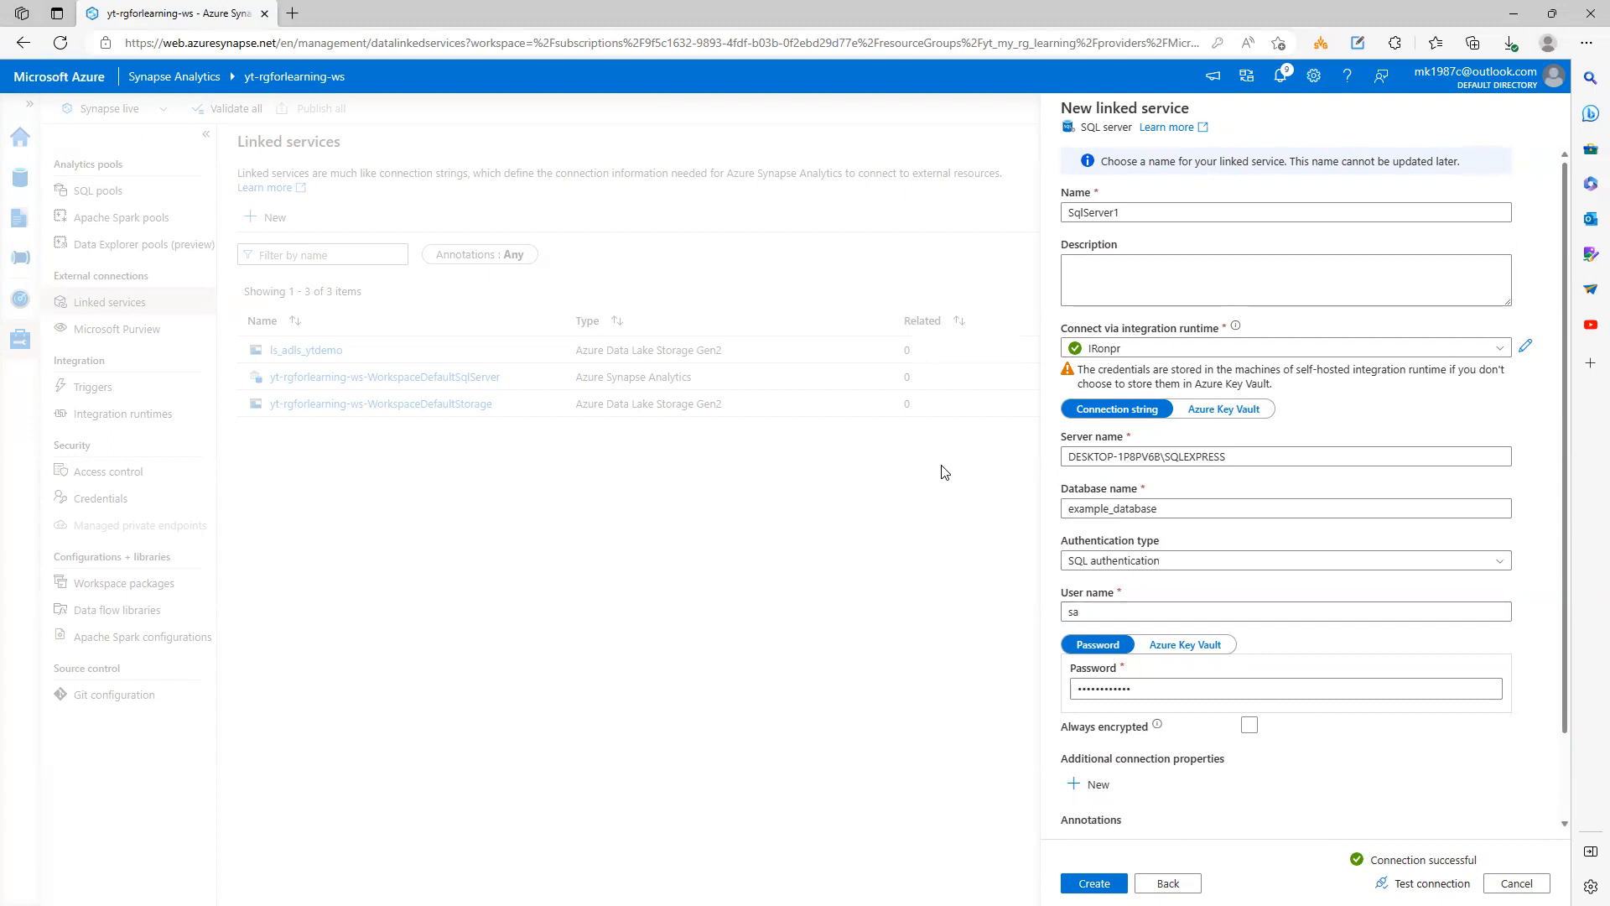
{"action": "left_click", "coordinate": [1094, 883]}
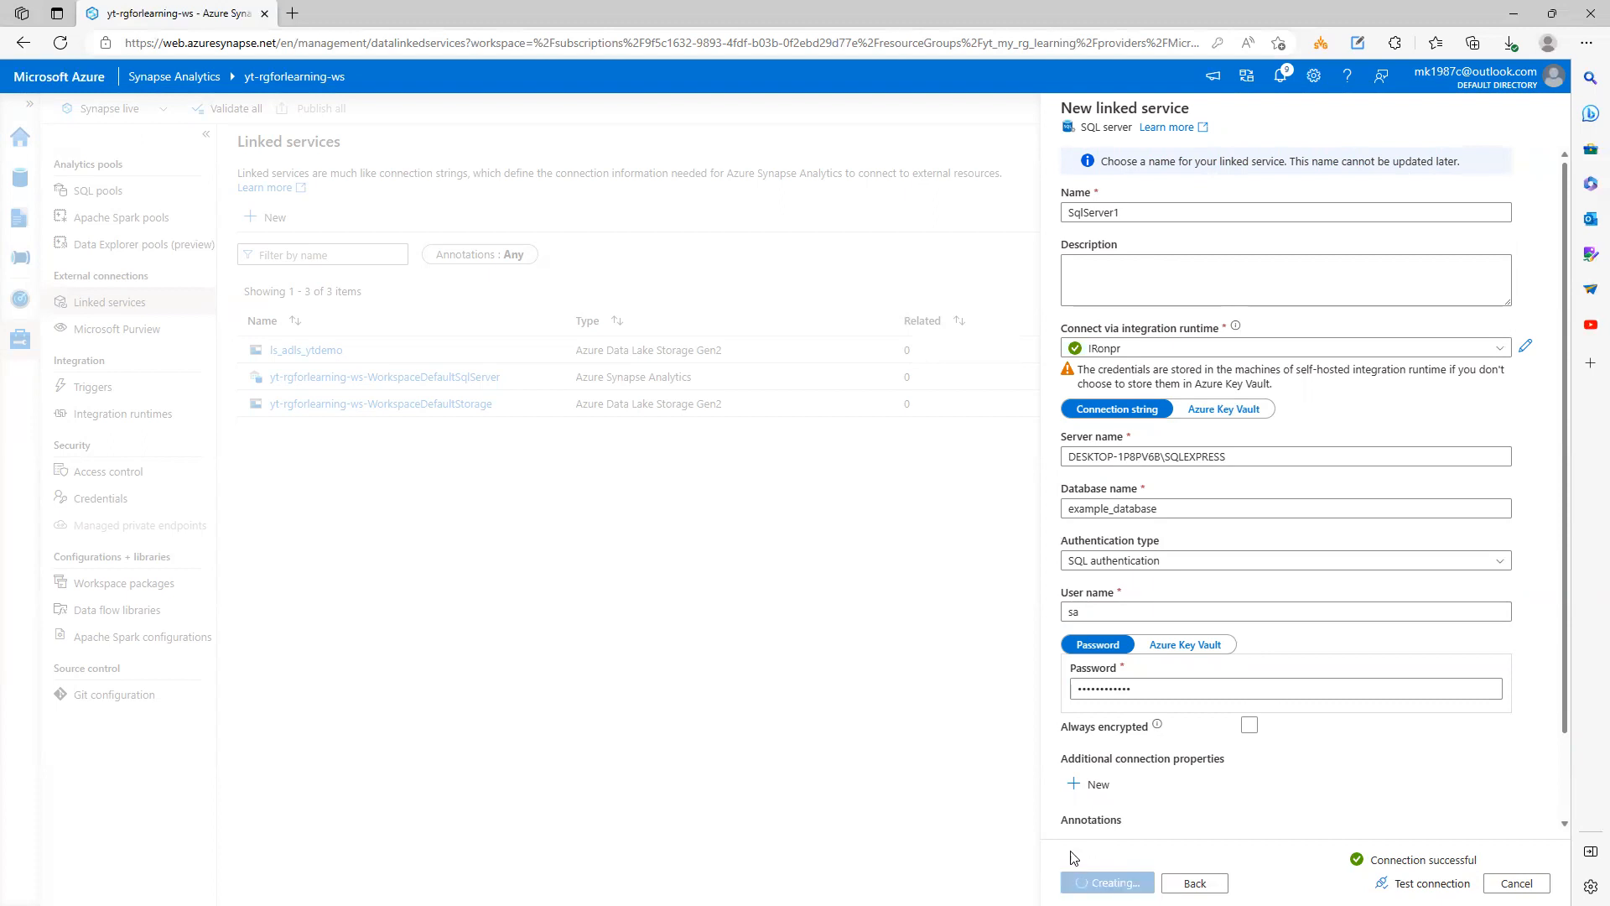